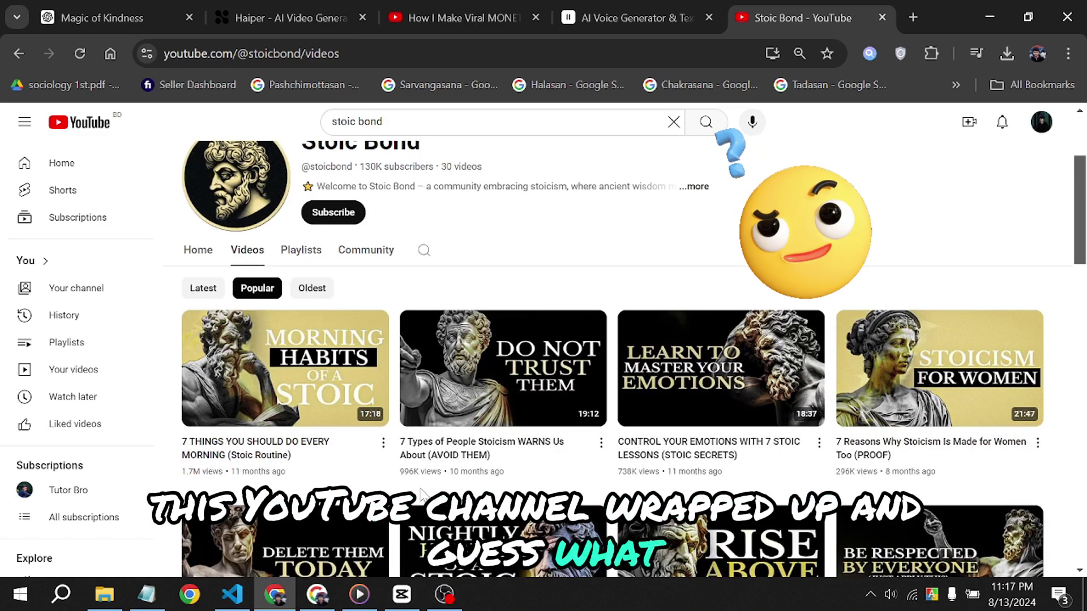
# Step: Paste the kids' story request into ChatGPT and add a story-name line 'hey name is'
pyautogui.scroll(1, 444, 227)
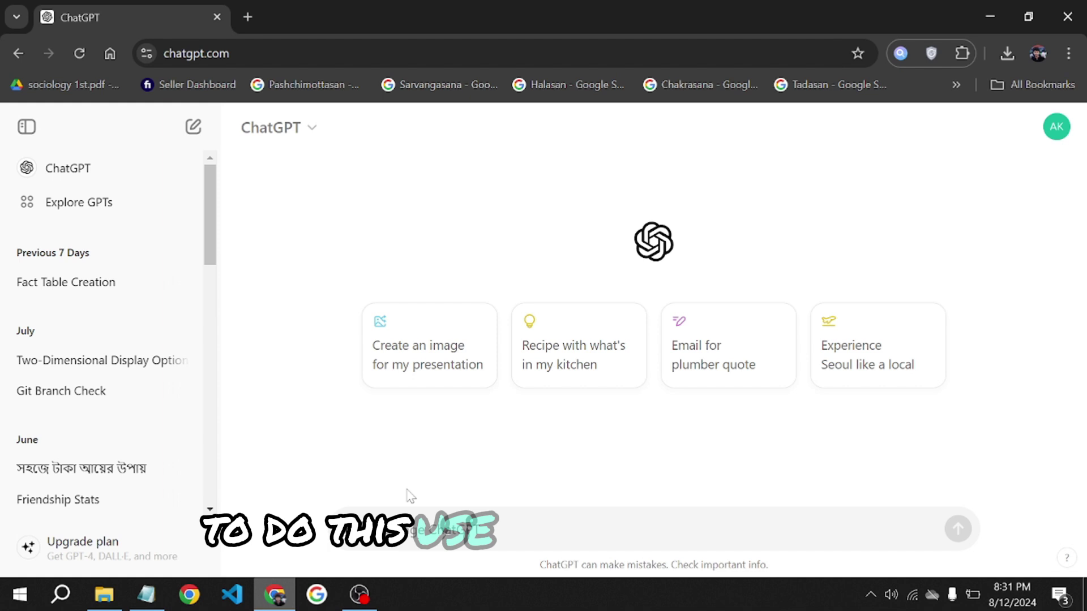
pyautogui.hotkey('ctrl', 'v')
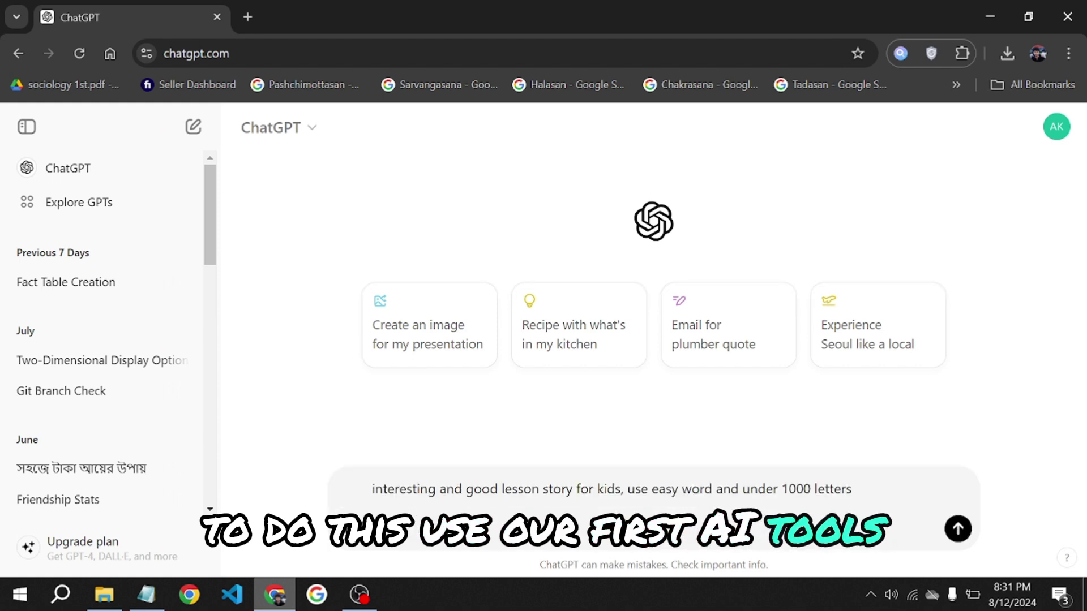
pyautogui.hotkey('shift', 'Return')
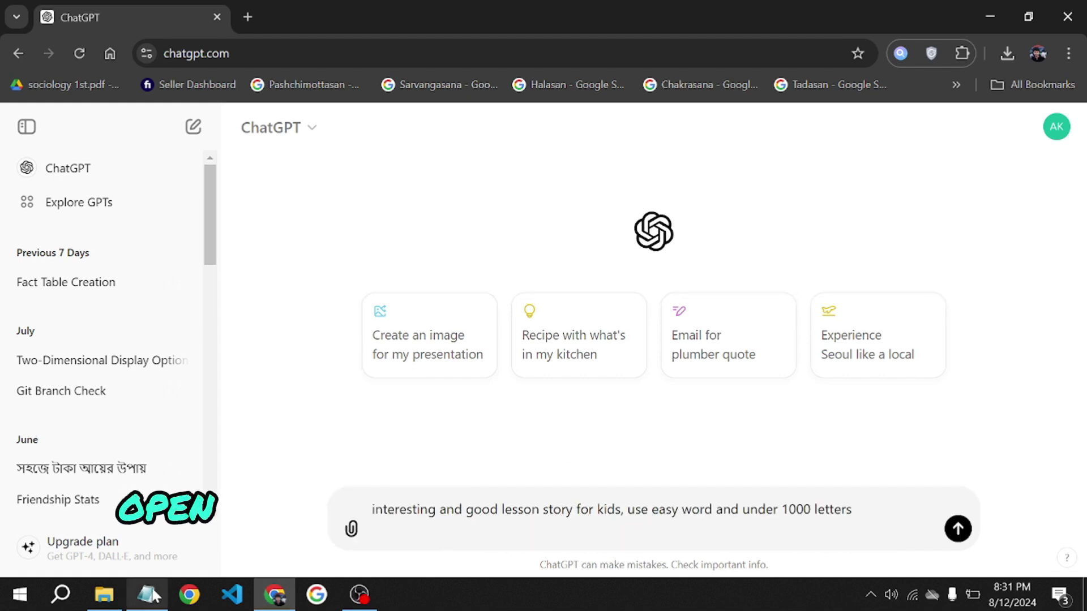
pyautogui.click(149, 595)
pyautogui.hotkey('alt', 'Tab')
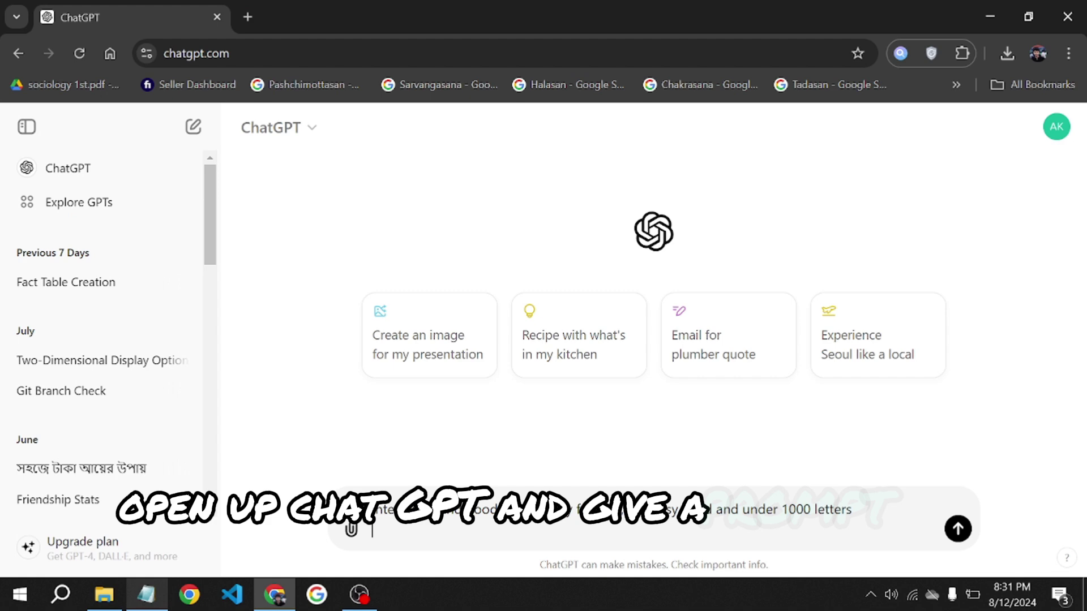
pyautogui.press('BackSpace')
pyautogui.write('he stor')
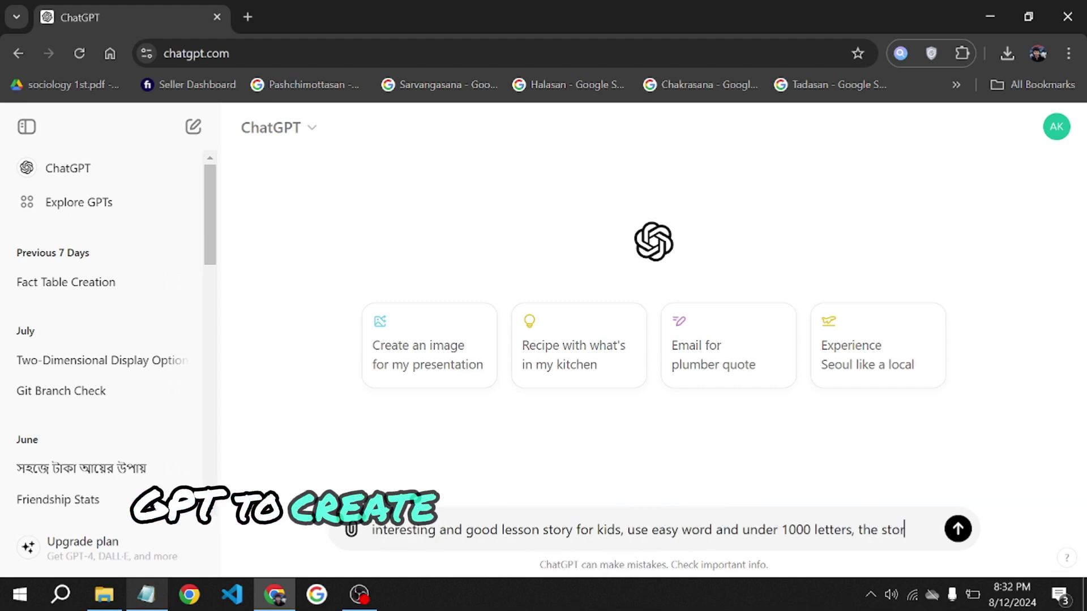
pyautogui.write('y name is')
pyautogui.press('Menu')
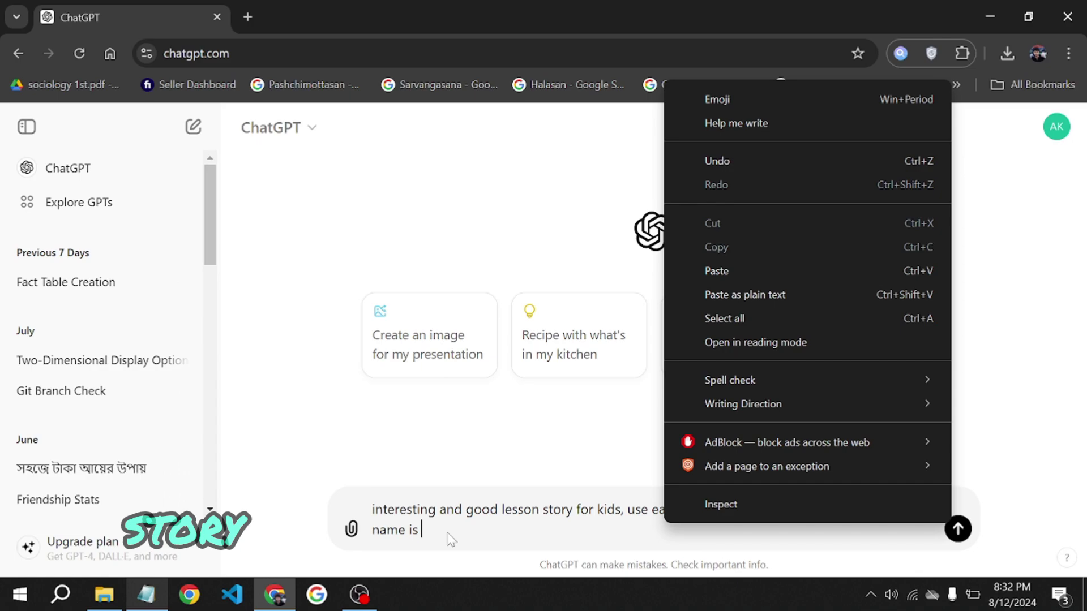
pyautogui.press('Escape')
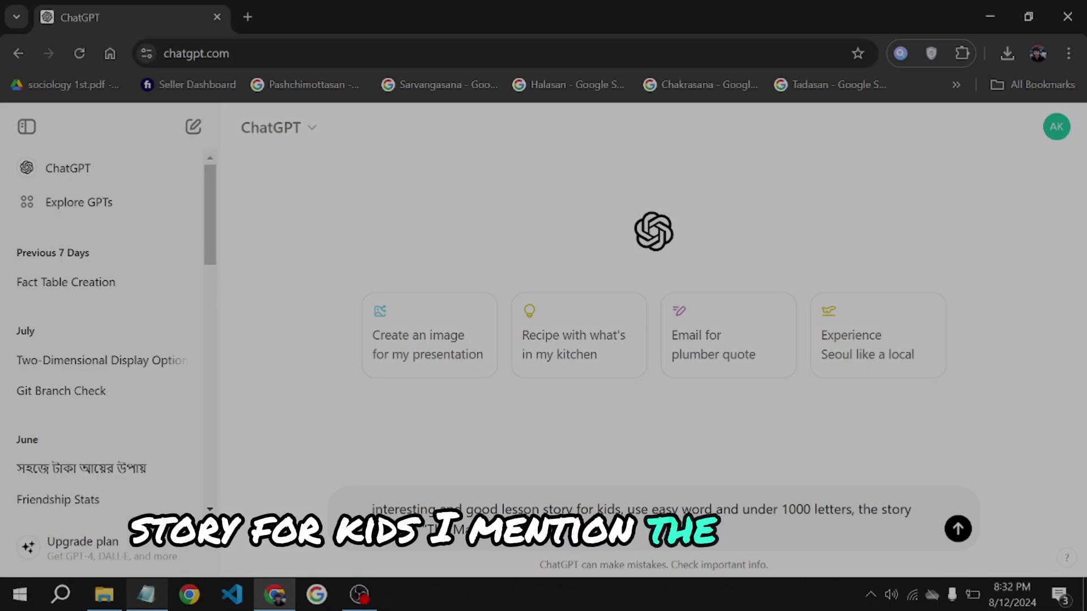
# Step: Send the request and review the generated 'The Magic of Kindness' story
pyautogui.press('Return')
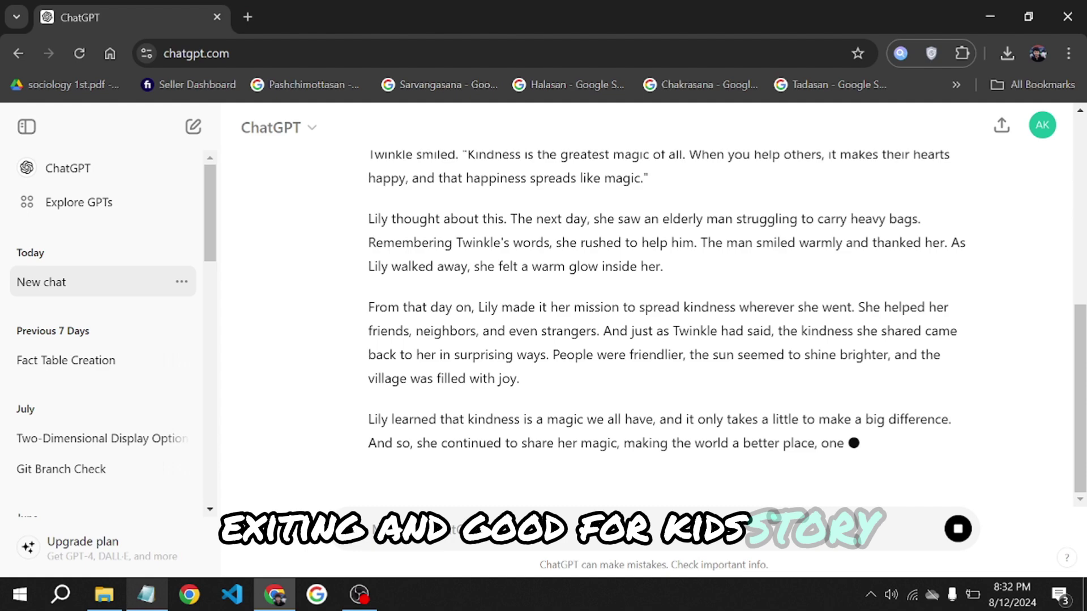
pyautogui.scroll(4, 463, 447)
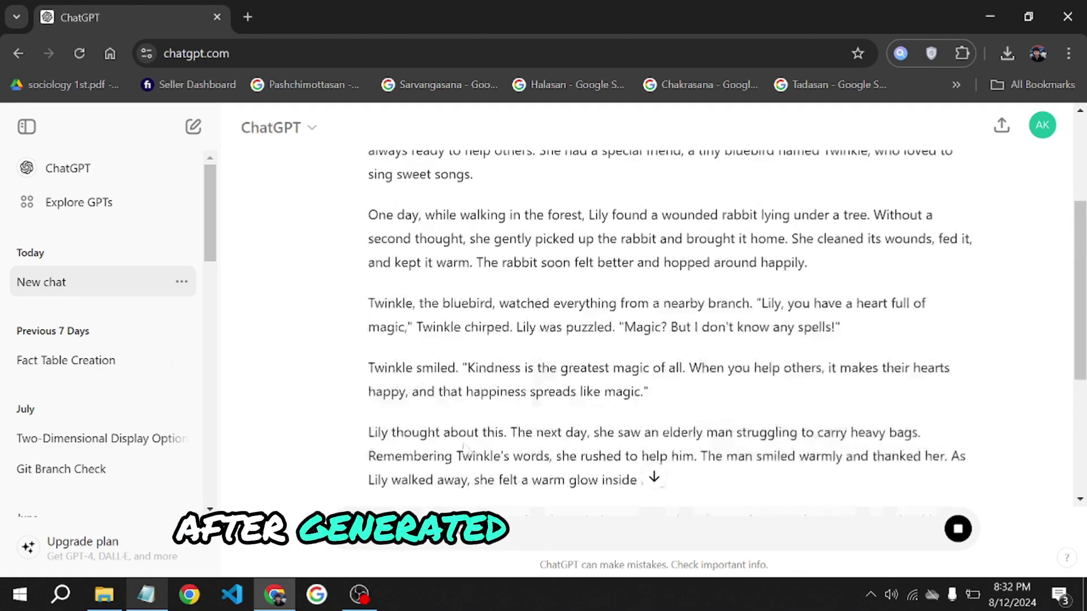
pyautogui.scroll(2, 463, 448)
pyautogui.scroll(-8, 464, 447)
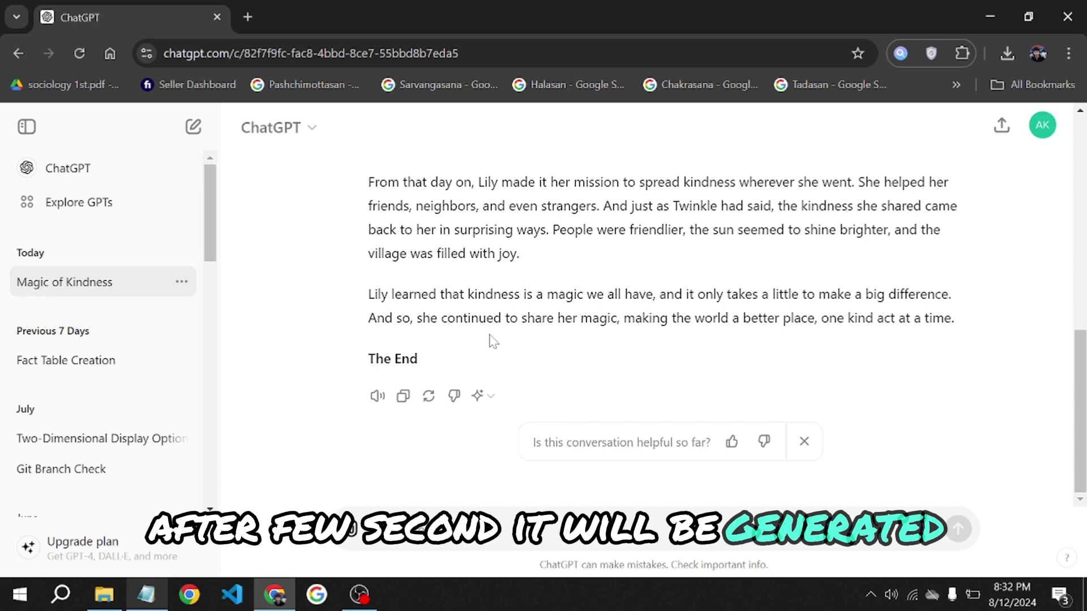
pyautogui.scroll(7, 495, 337)
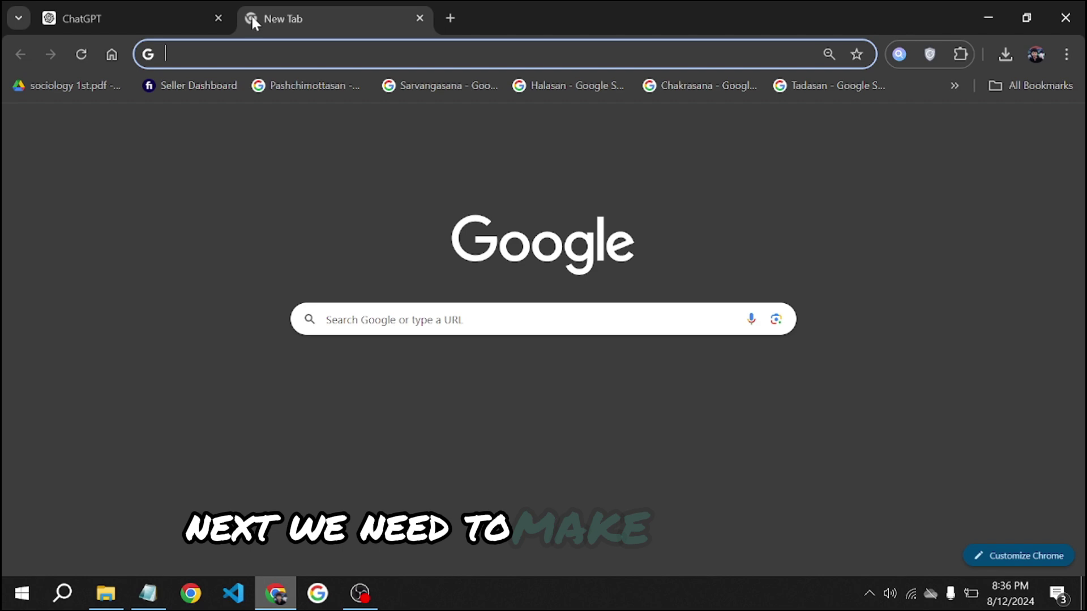
# Step: Search the web for ElevenLabs AI and start its free sign-up
pyautogui.write('el')
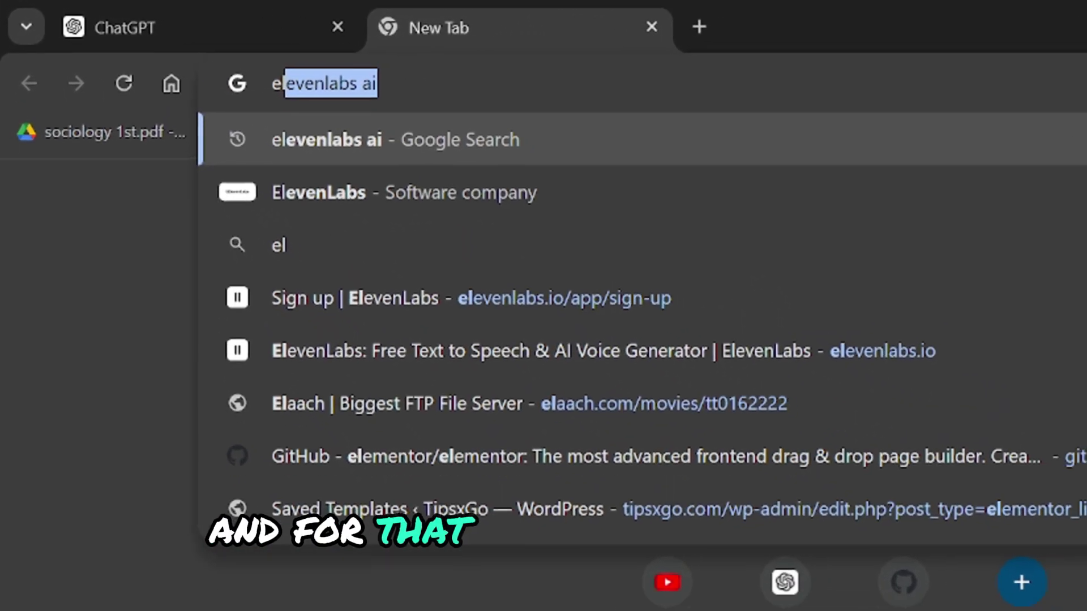
pyautogui.press('Return')
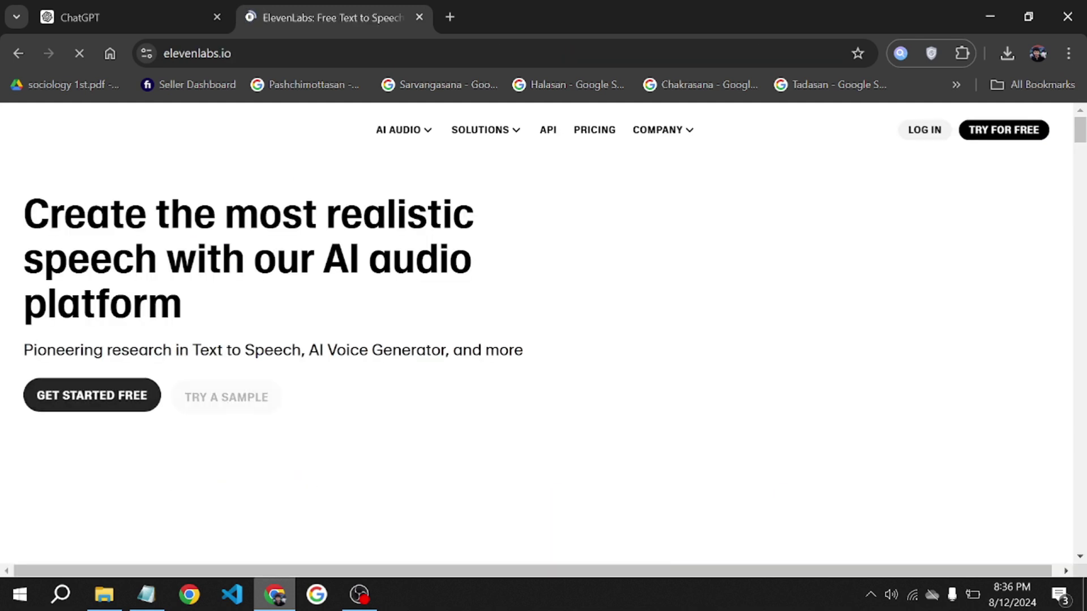
pyautogui.click(134, 387)
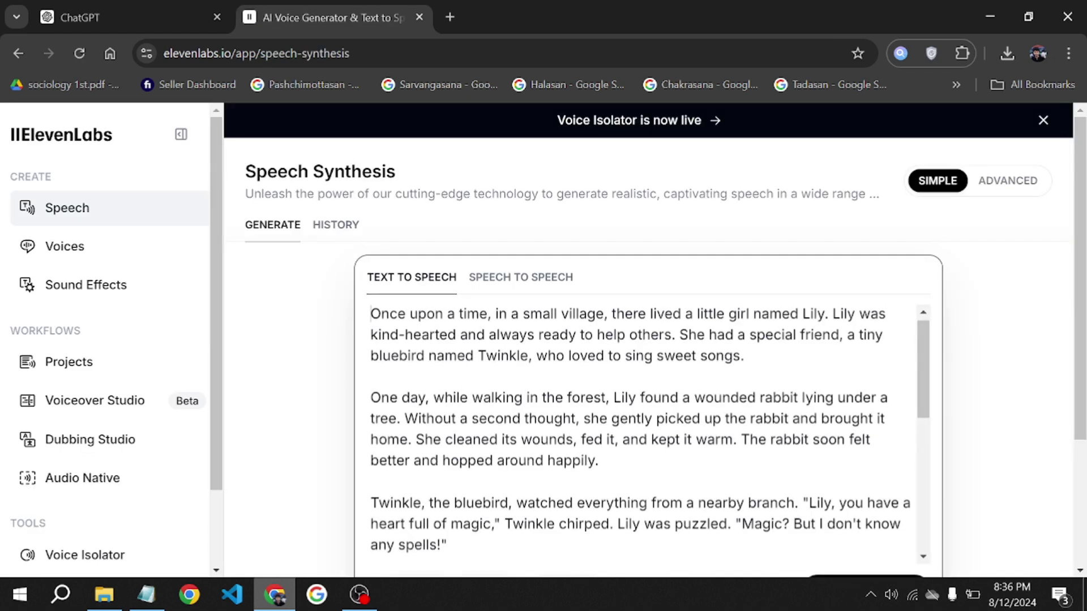
# Step: Clear the ElevenLabs speech box, then copy the full Lily story from ChatGPT and paste it in
pyautogui.hotkey('ctrl', 'a')
pyautogui.press('BackSpace')
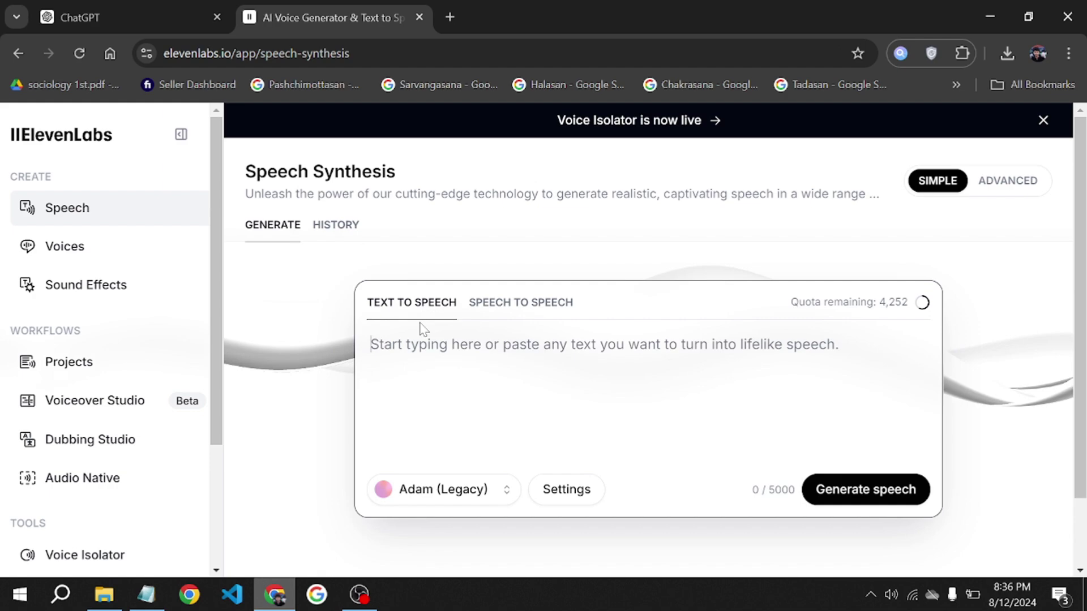
pyautogui.click(135, 24)
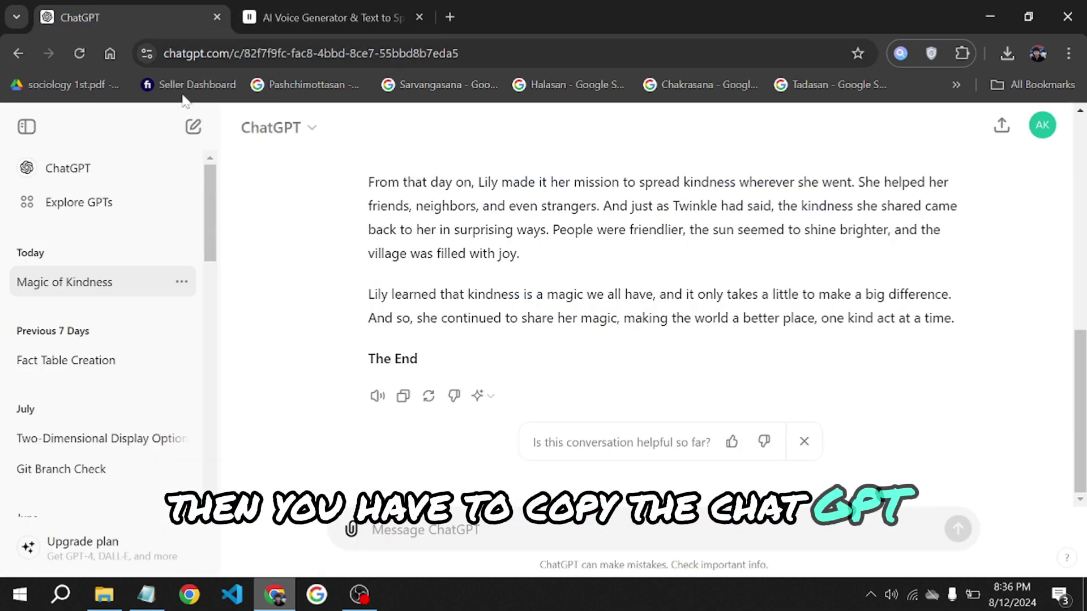
pyautogui.scroll(5, 651, 340)
pyautogui.scroll(5, 651, 340)
pyautogui.moveTo(368, 212)
pyautogui.mouseDown()
pyautogui.moveTo(650, 475)
pyautogui.moveTo(497, 379)
pyautogui.moveTo(953, 403)
pyautogui.mouseUp()
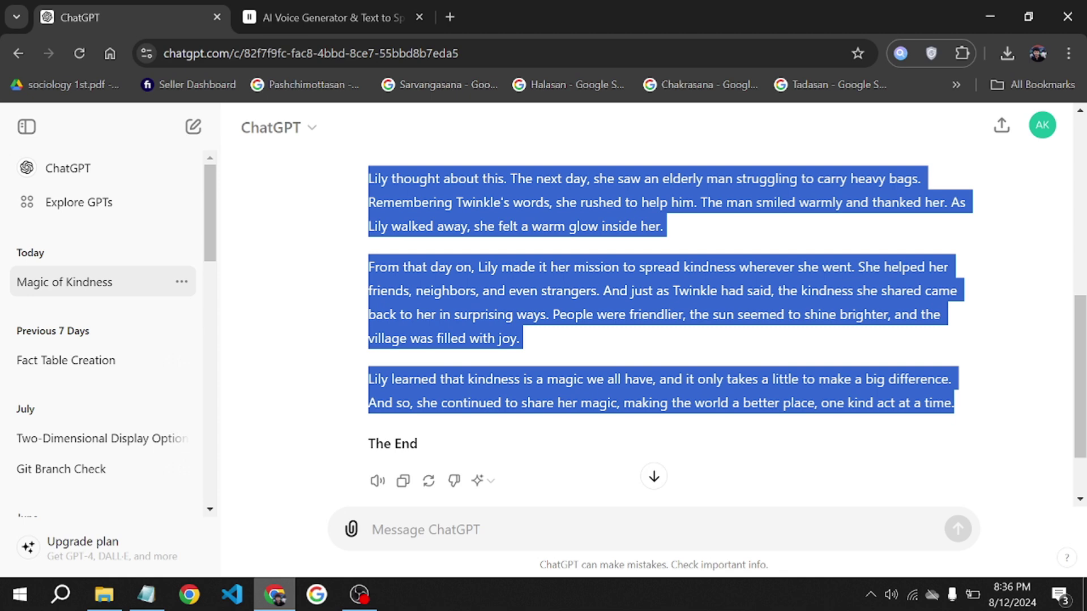
pyautogui.rightClick(444, 212)
pyautogui.click(464, 228)
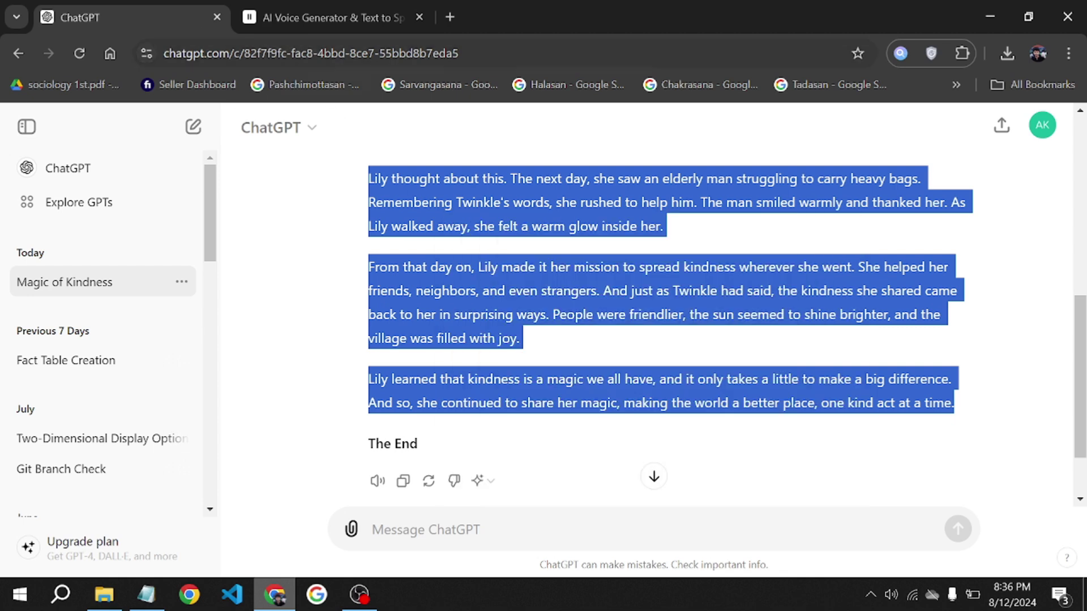
pyautogui.click(317, 18)
pyautogui.rightClick(399, 351)
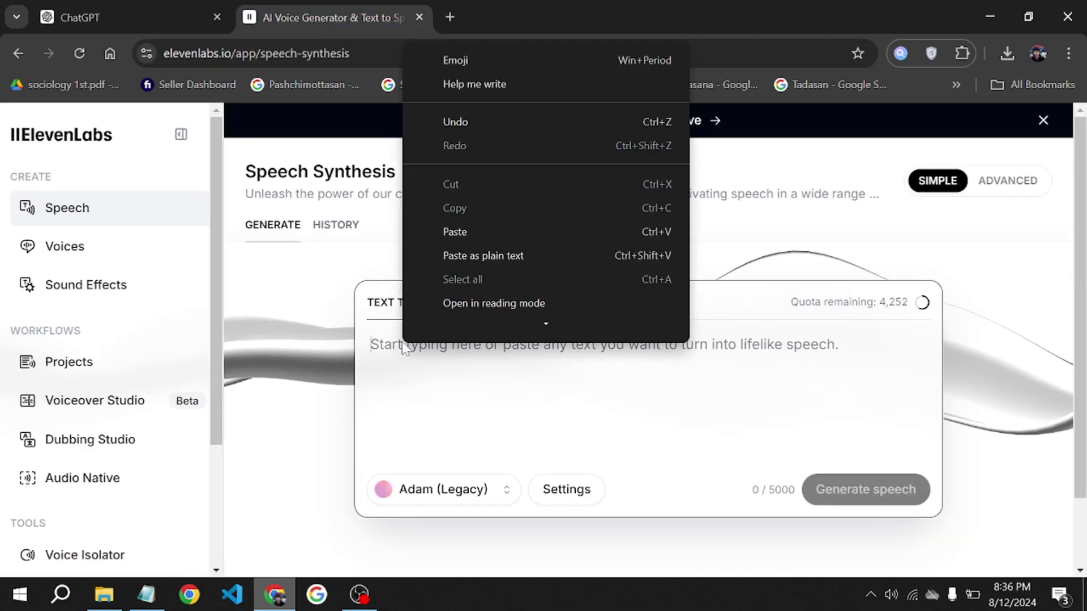
pyautogui.click(453, 164)
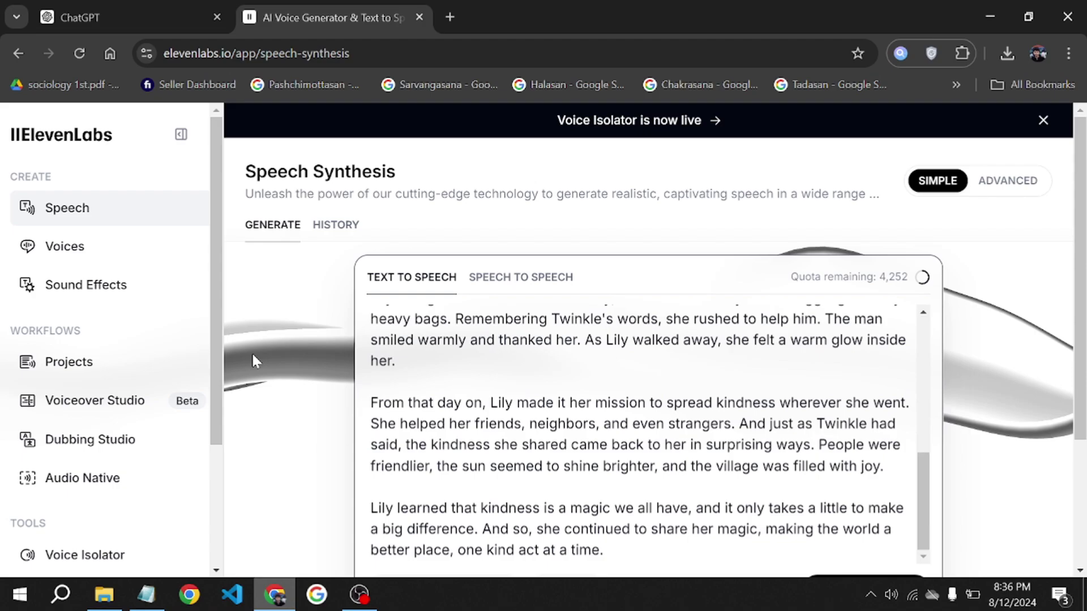
# Step: Choose the Adam (Legacy) voice and check its voice settings
pyautogui.scroll(-3, 488, 409)
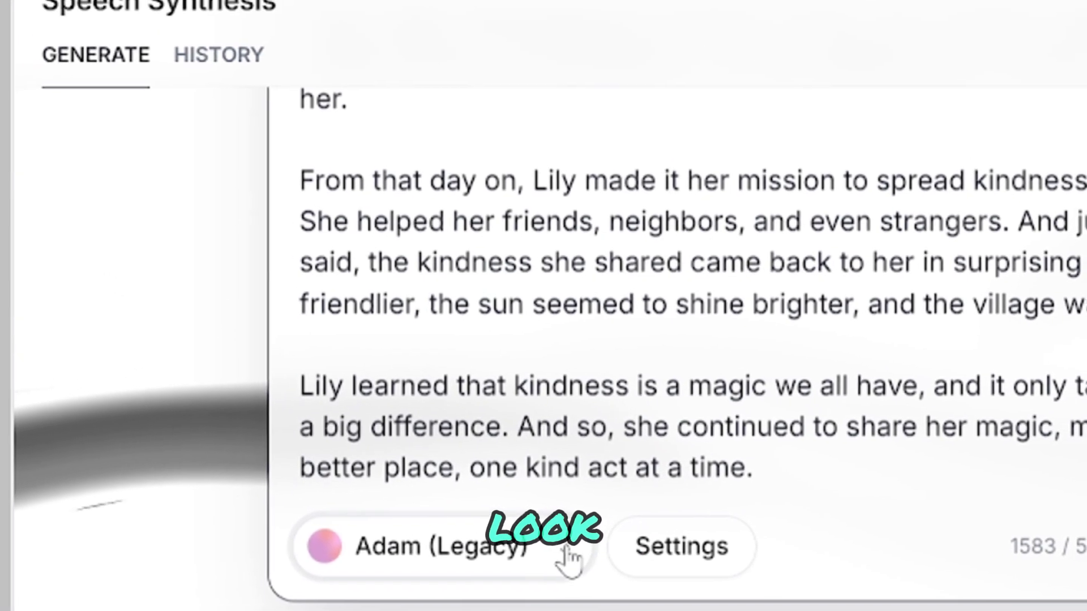
pyautogui.click(461, 506)
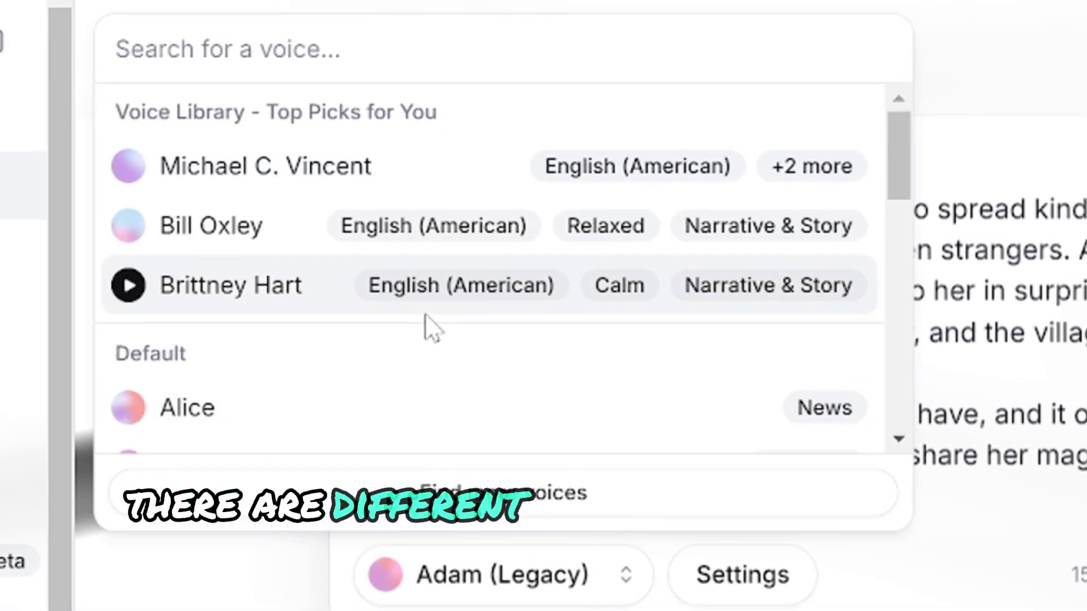
pyautogui.scroll(-5, 429, 325)
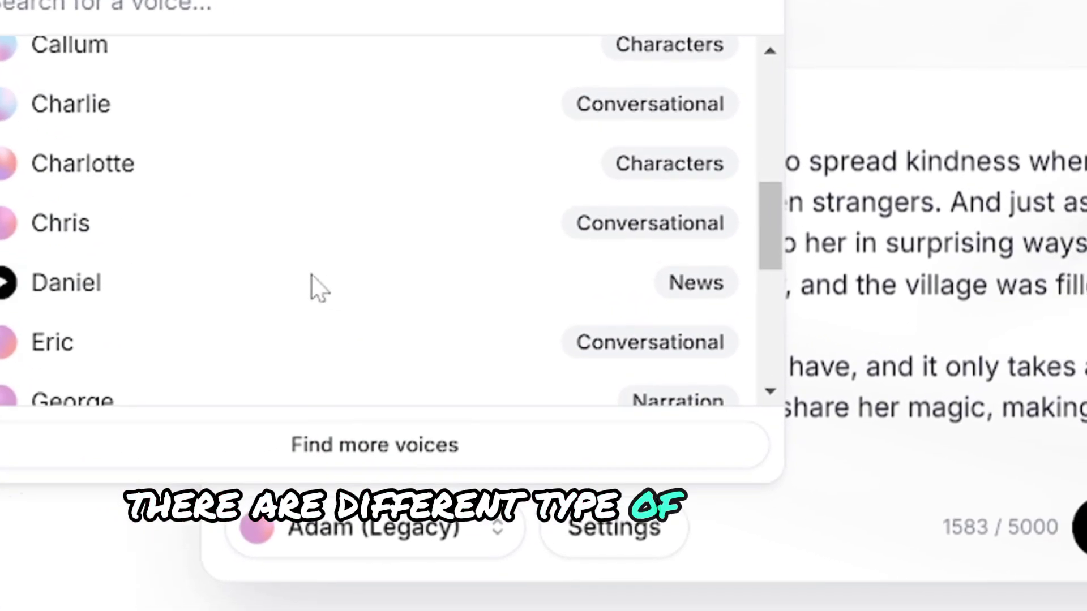
pyautogui.scroll(-5, 313, 286)
pyautogui.scroll(-3, 192, 245)
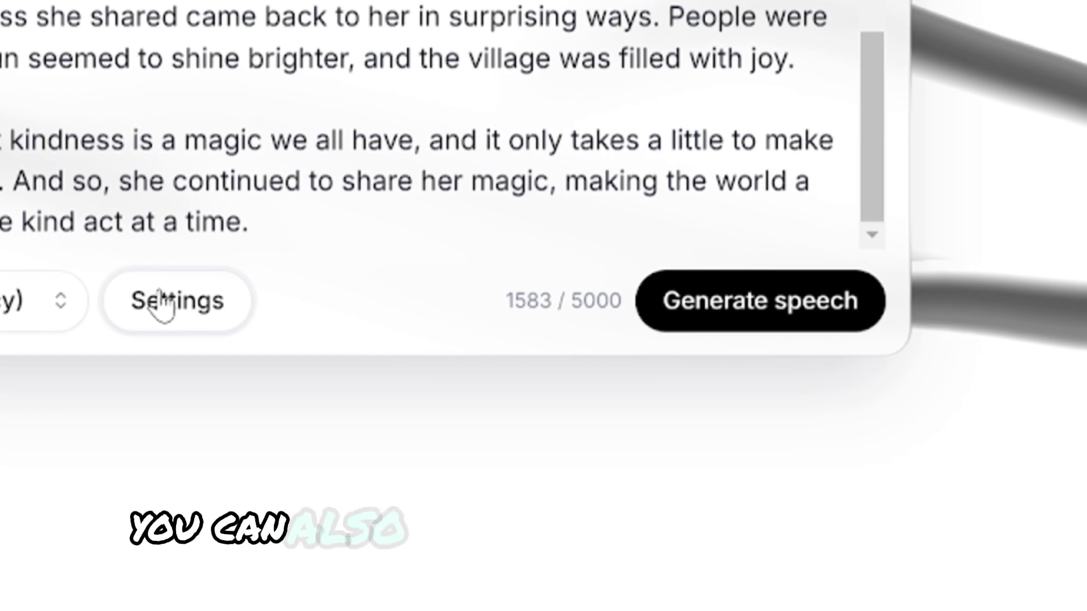
pyautogui.click(255, 390)
pyautogui.scroll(-3, 685, 170)
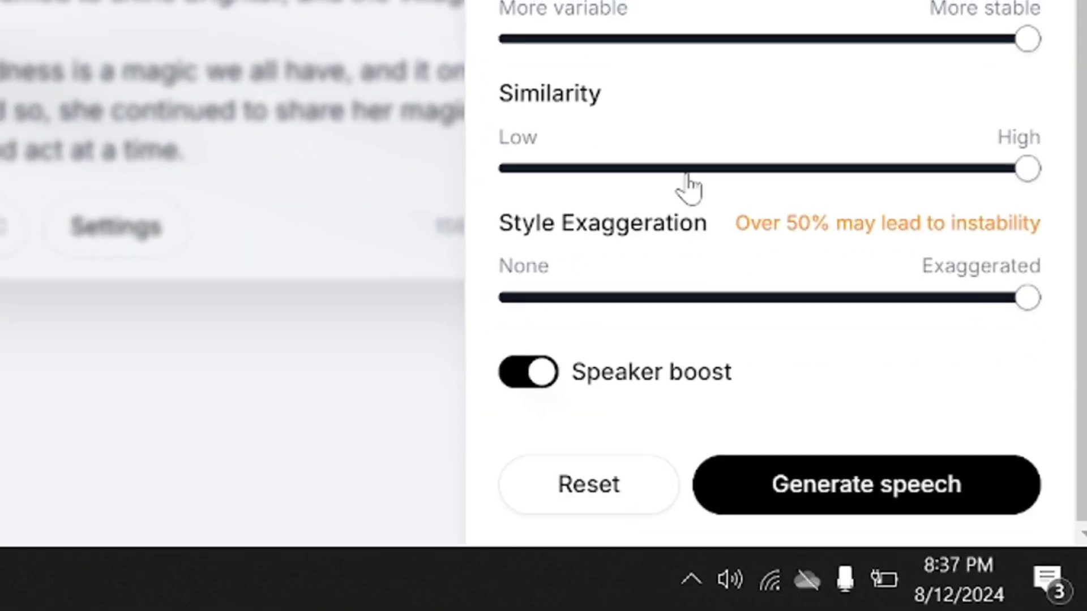
pyautogui.scroll(4, 696, 227)
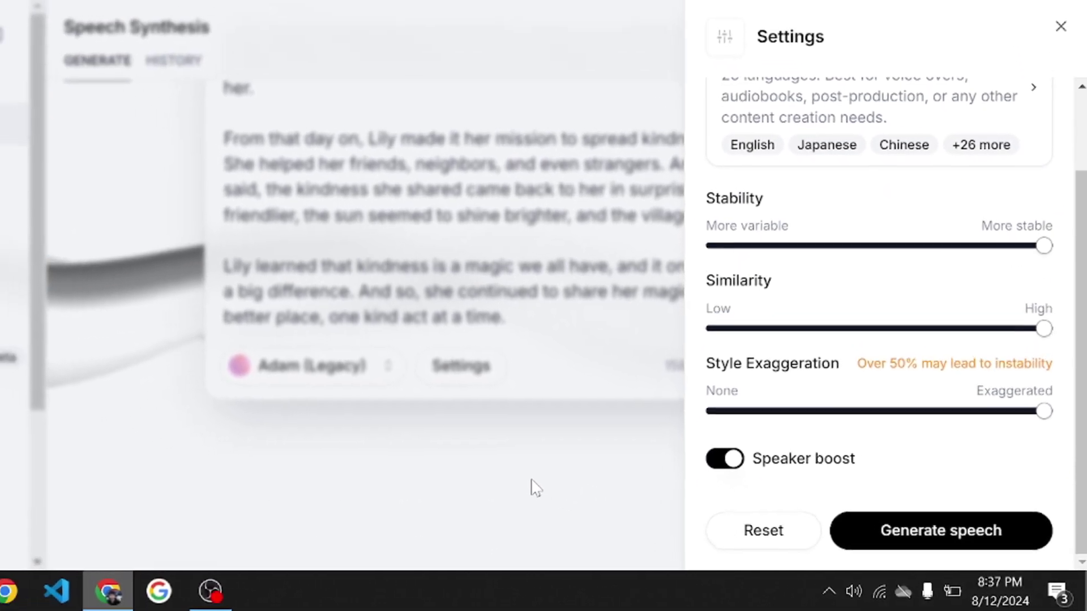
# Step: Generate the story narration and download it as an MP3
pyautogui.click(957, 523)
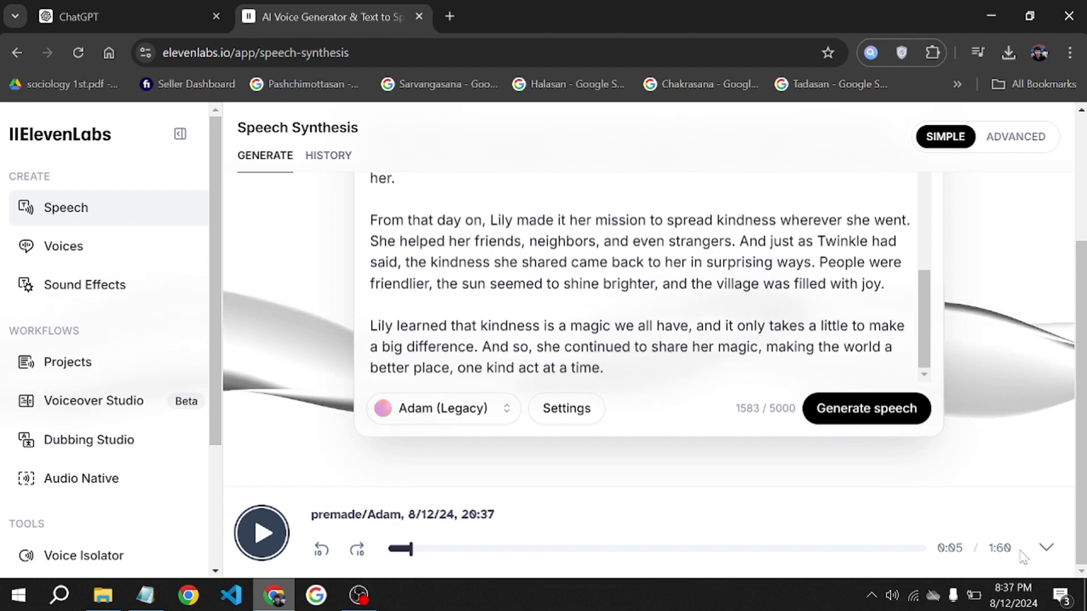
pyautogui.scroll(3, 761, 506)
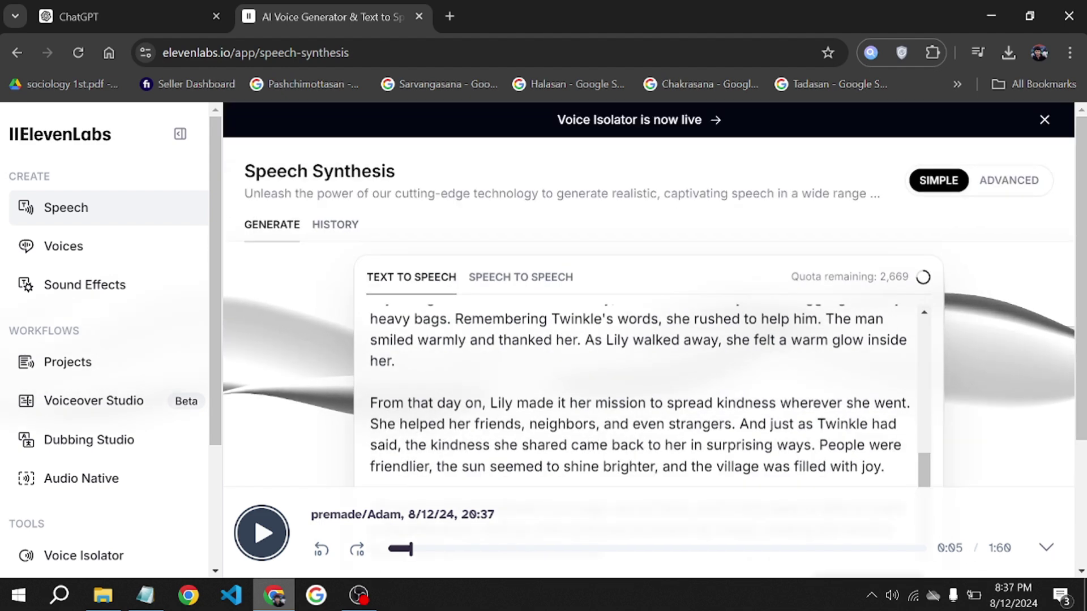
pyautogui.scroll(-3, 1042, 561)
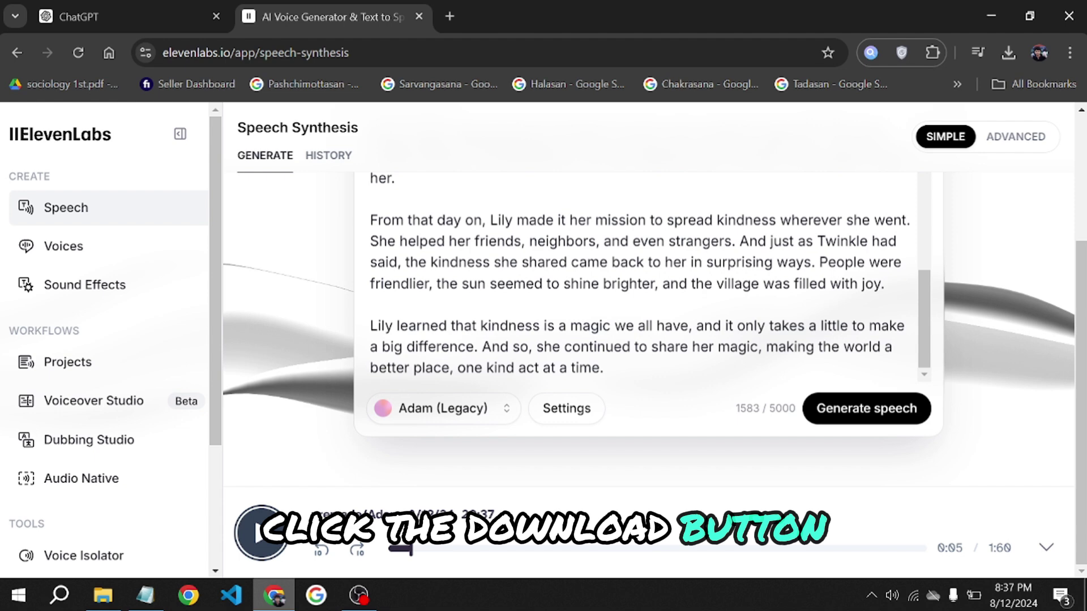
pyautogui.moveTo(1023, 566)
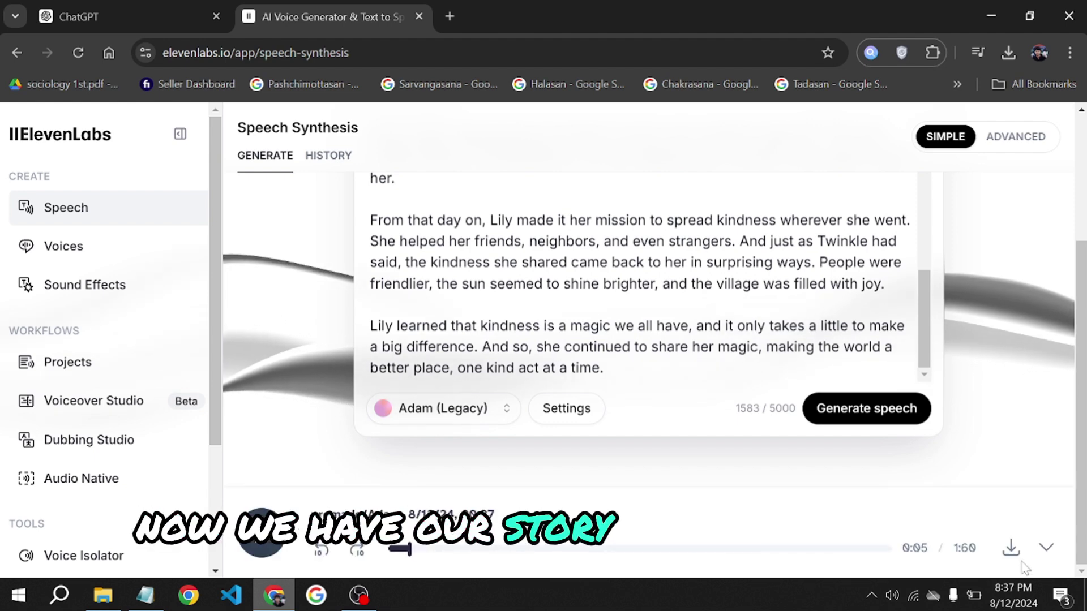
pyautogui.click(1011, 549)
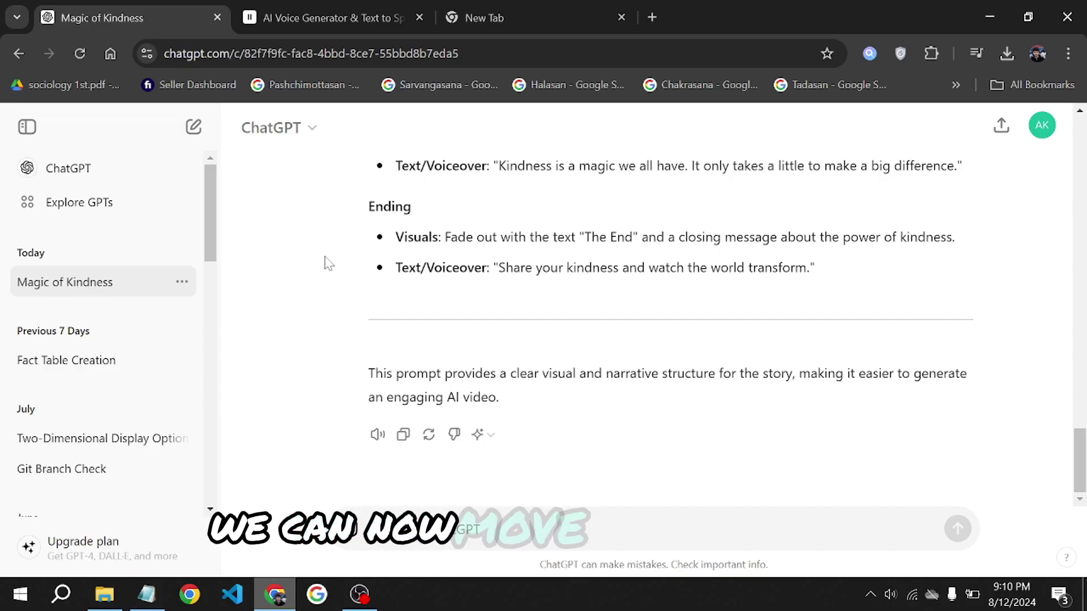
# Step: Paste the Lily story into a new ChatGPT chat and send it
pyautogui.click(85, 169)
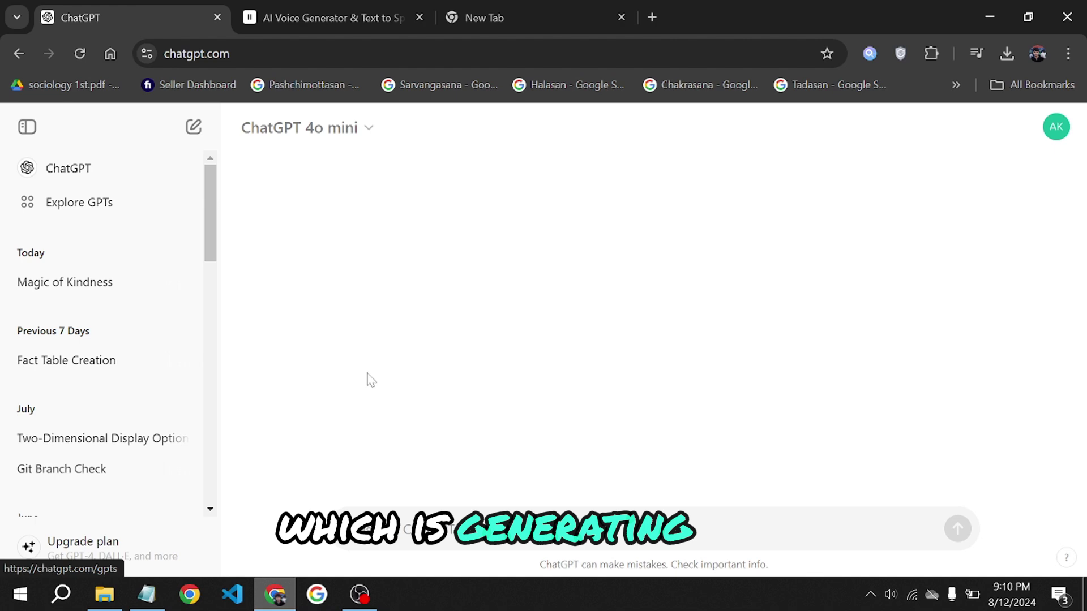
pyautogui.hotkey('ctrl', 'v')
pyautogui.press('Return')
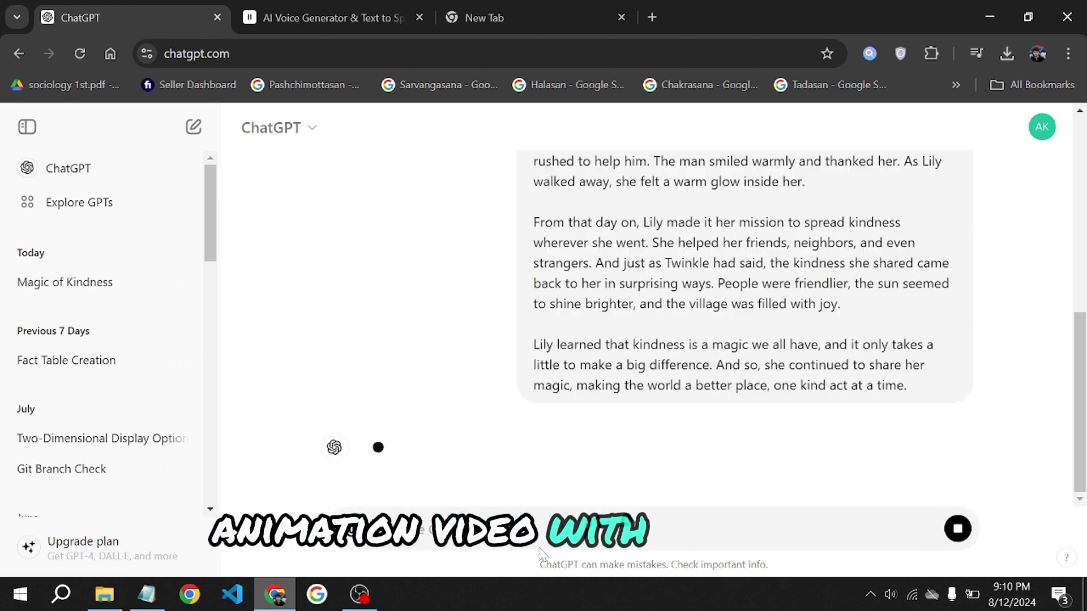
pyautogui.scroll(-10, 663, 456)
pyautogui.write('Now write 8 prompt for the story for generating AI video')
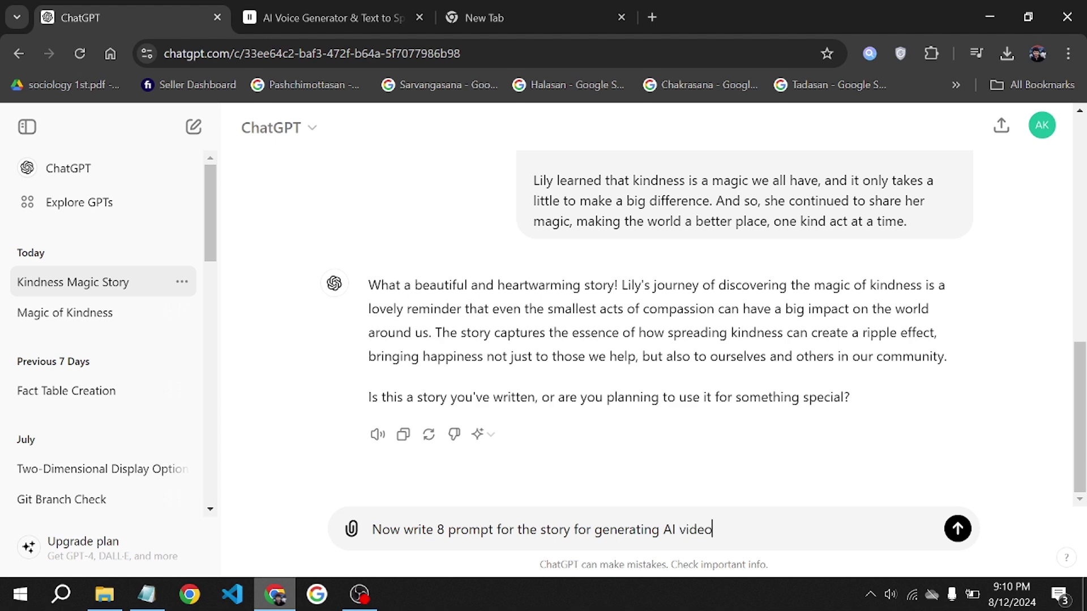
# Step: Send the eight-video-prompt request, regenerate after the network error, and review all eight prompts
pyautogui.write('s')
pyautogui.press('Return')
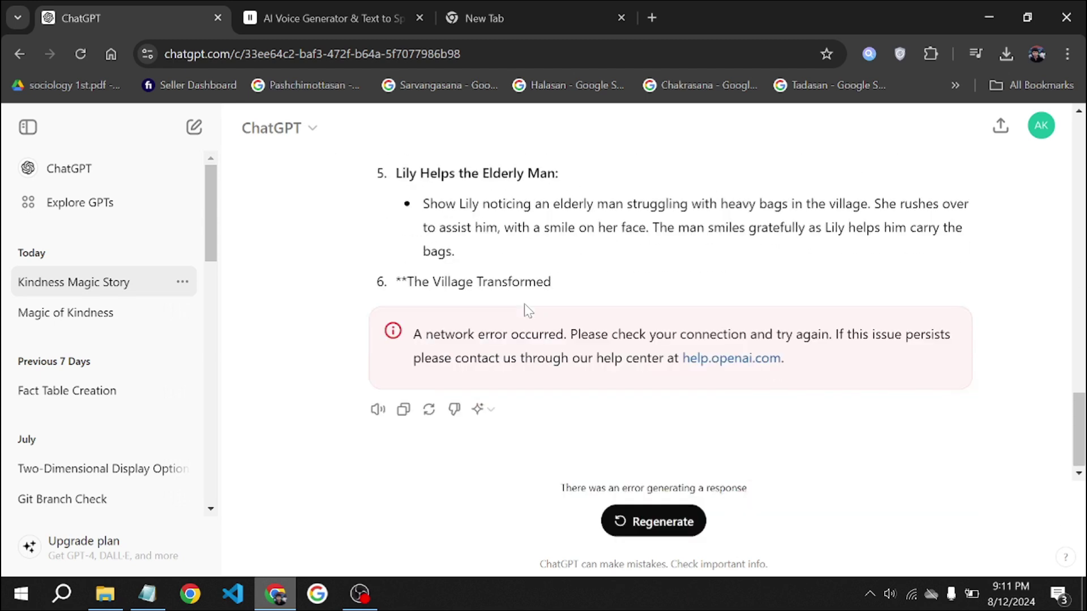
pyautogui.click(641, 522)
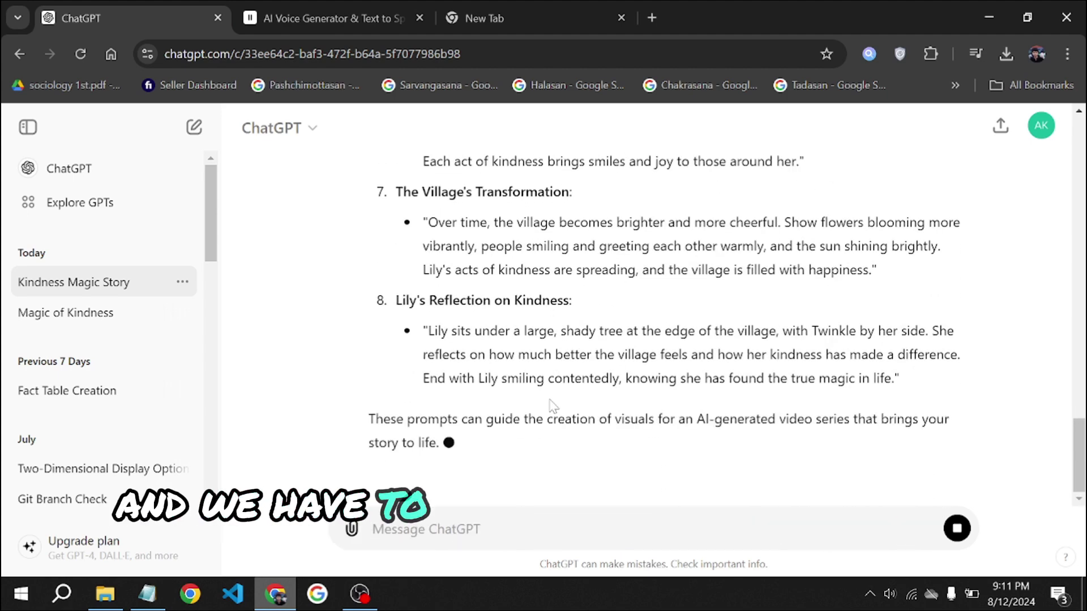
pyautogui.scroll(3, 651, 312)
pyautogui.scroll(2, 651, 312)
pyautogui.scroll(2, 651, 311)
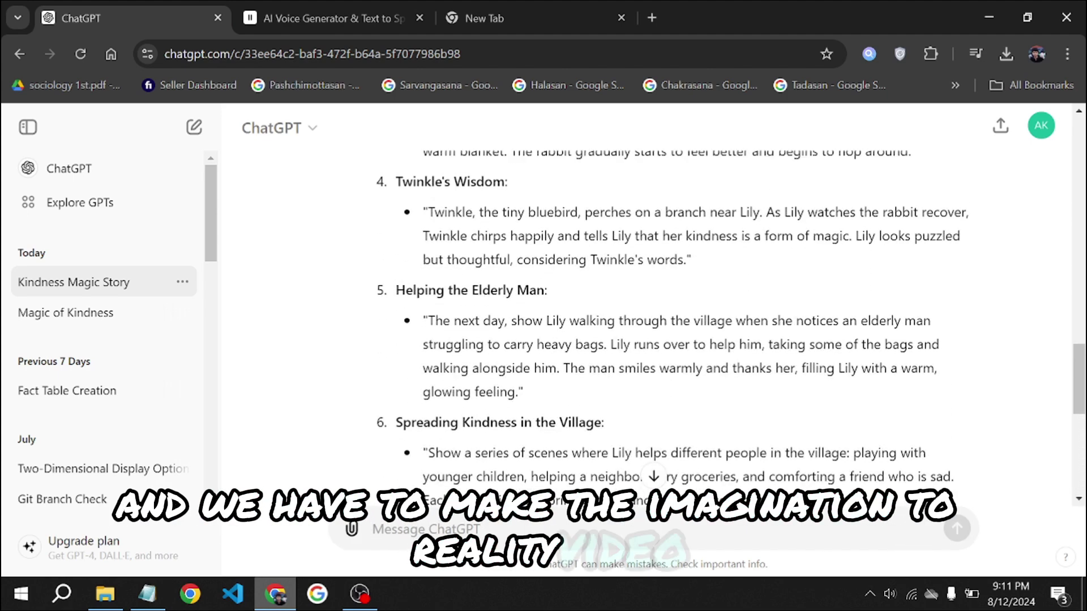
pyautogui.scroll(1, 552, 405)
pyautogui.scroll(2, 552, 405)
pyautogui.scroll(1, 552, 405)
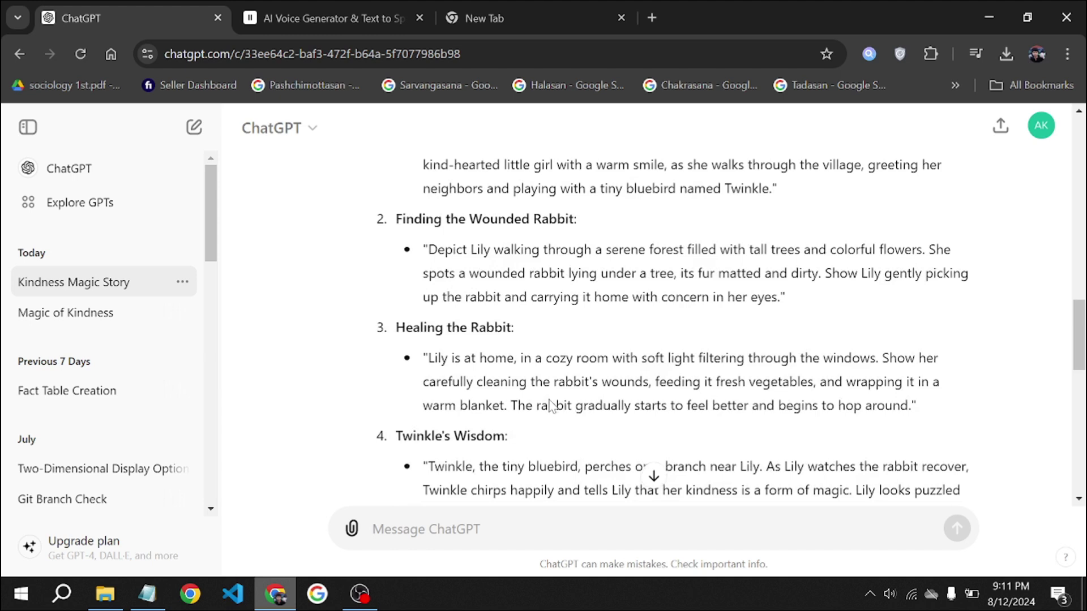
pyautogui.scroll(2, 552, 405)
pyautogui.scroll(3, 552, 405)
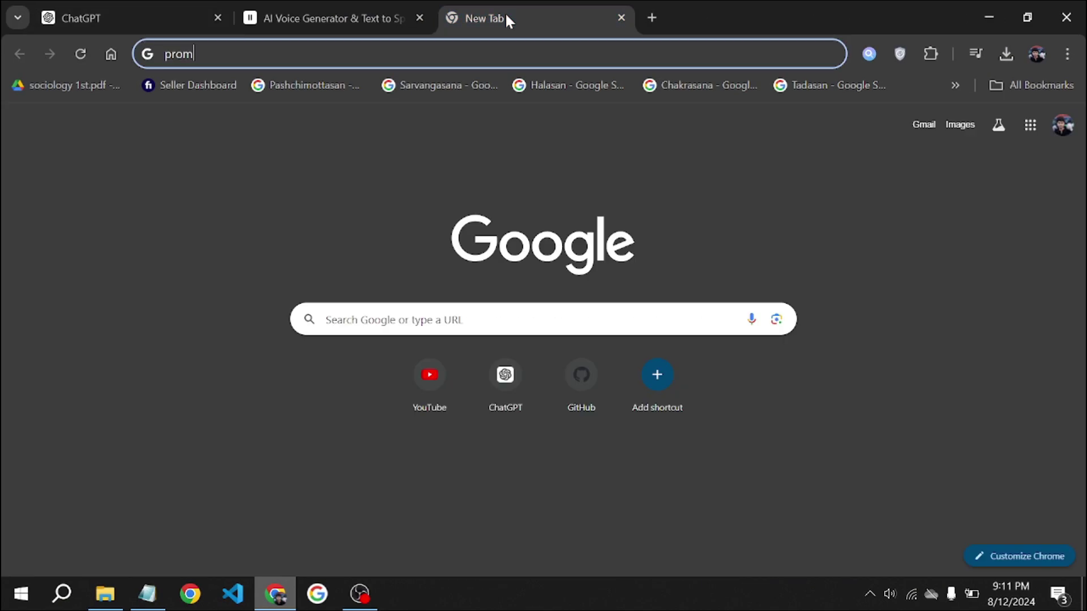
# Step: Search for 'haiper ai' and open the Haiper AI site from the results
pyautogui.write('hai')
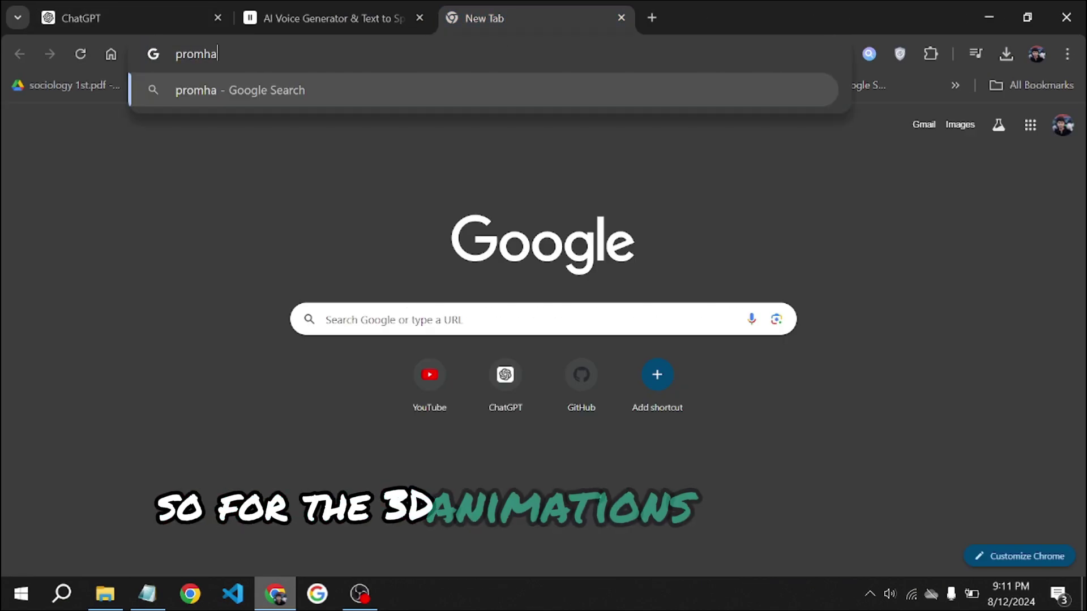
pyautogui.press('BackSpace')
pyautogui.press('BackSpace')
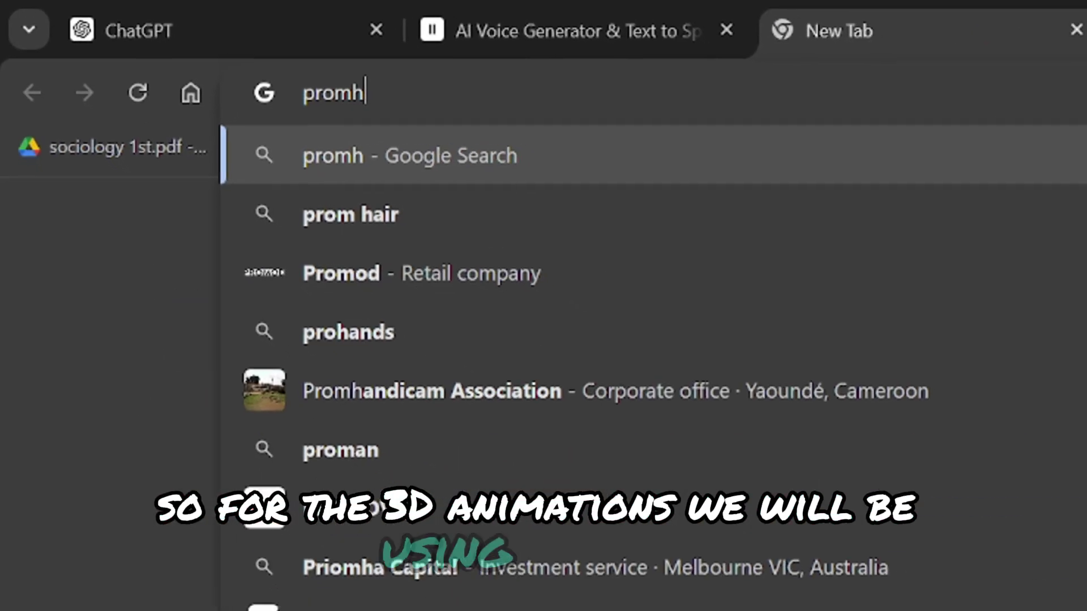
pyautogui.press('BackSpace')
pyautogui.press('BackSpace')
pyautogui.press('BackSpace')
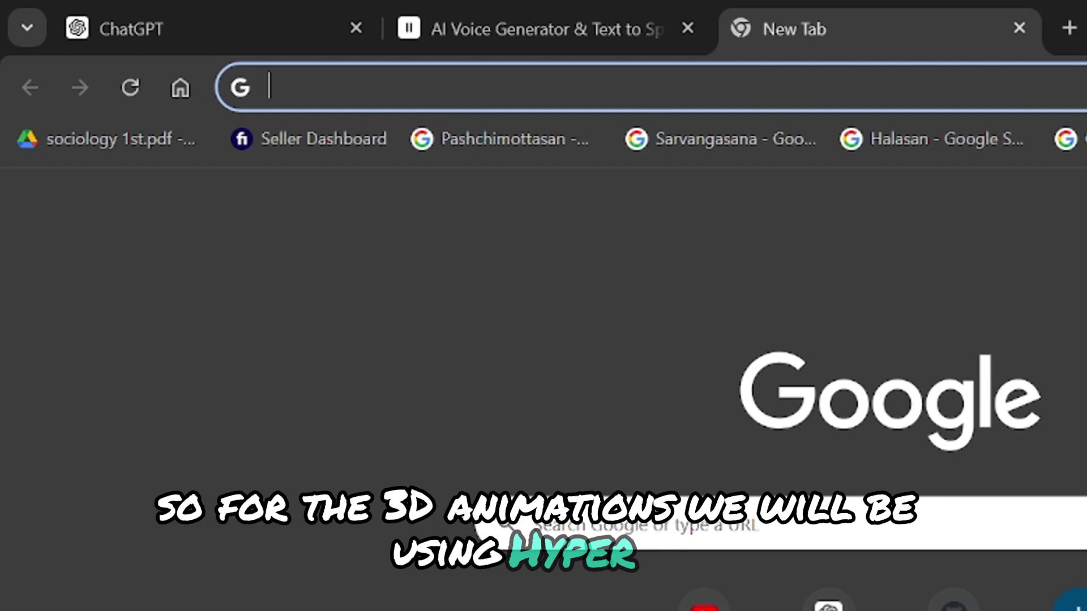
pyautogui.write('hai')
pyautogui.press('Return')
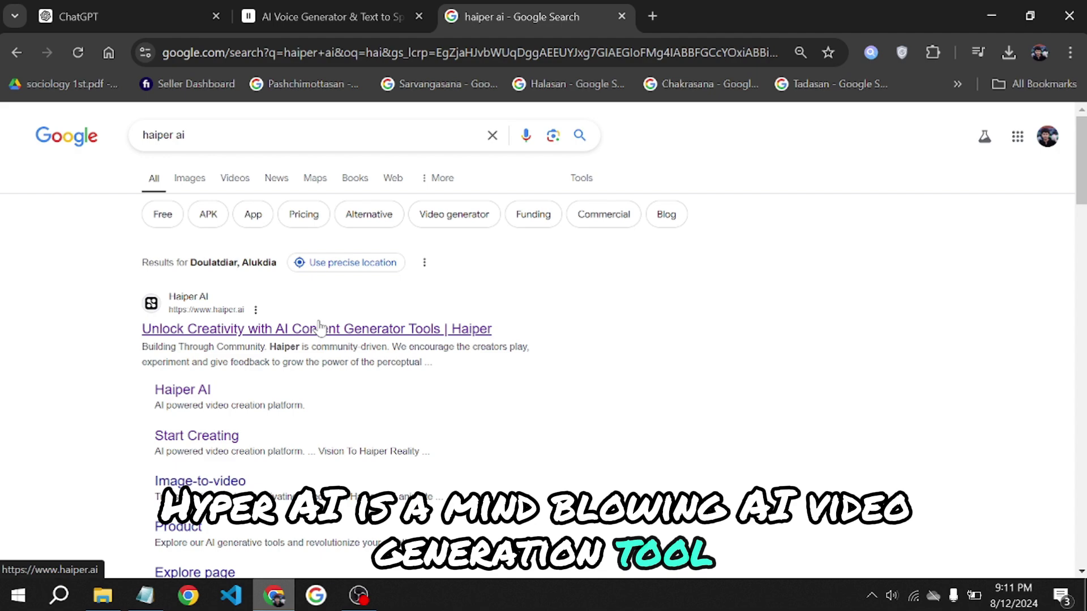
pyautogui.click(320, 328)
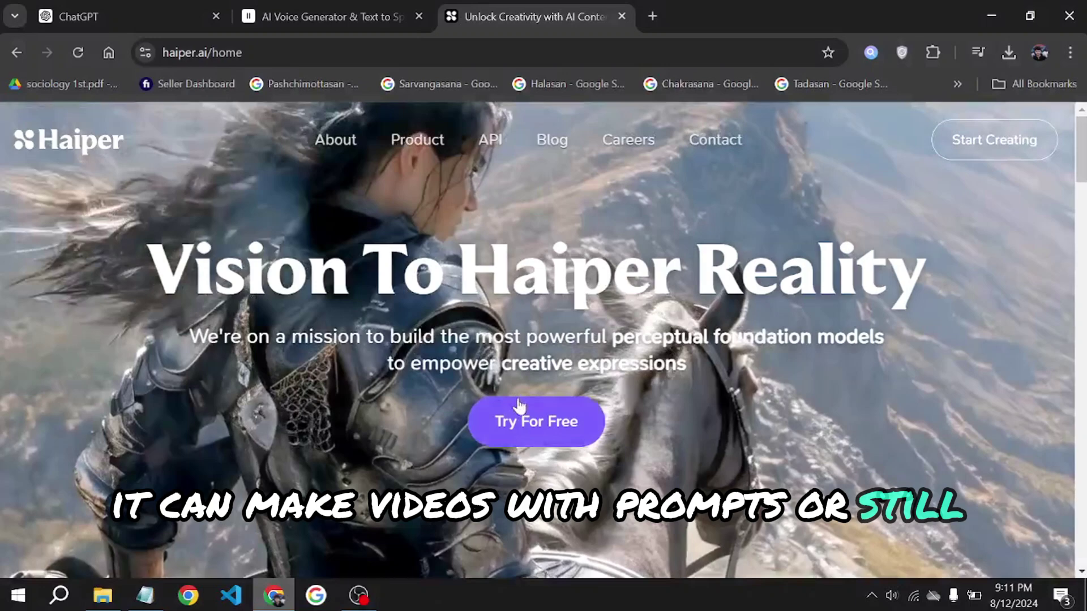
# Step: Open Haiper's Explore video workspace with Try For Free
pyautogui.click(521, 409)
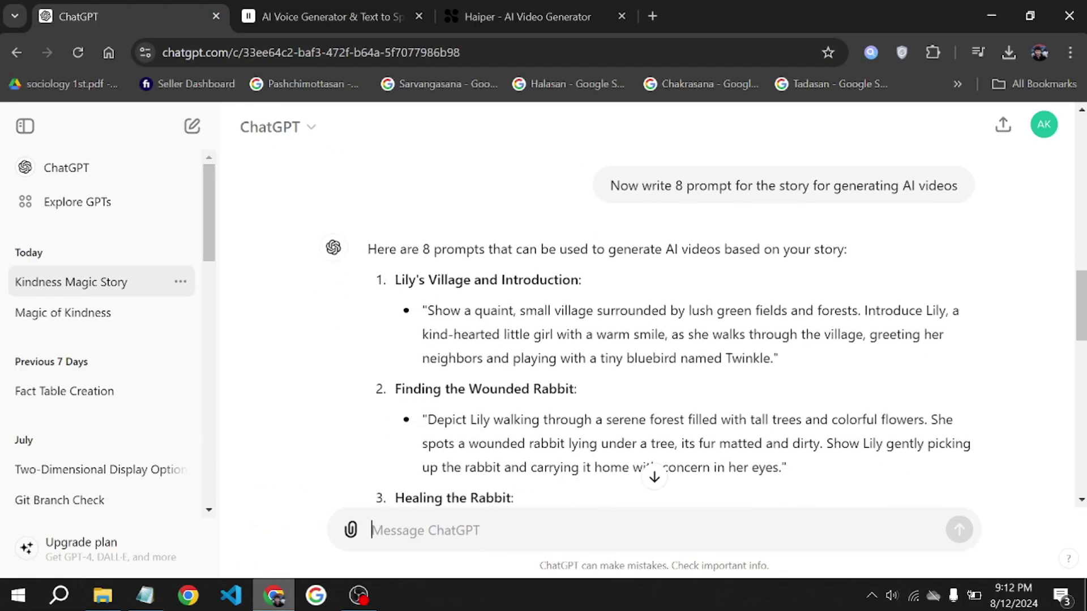
# Step: Highlight scene prompt 1 about Lily, her village and the bluebird Twinkle
pyautogui.moveTo(427, 310); pyautogui.dragTo(744, 371)
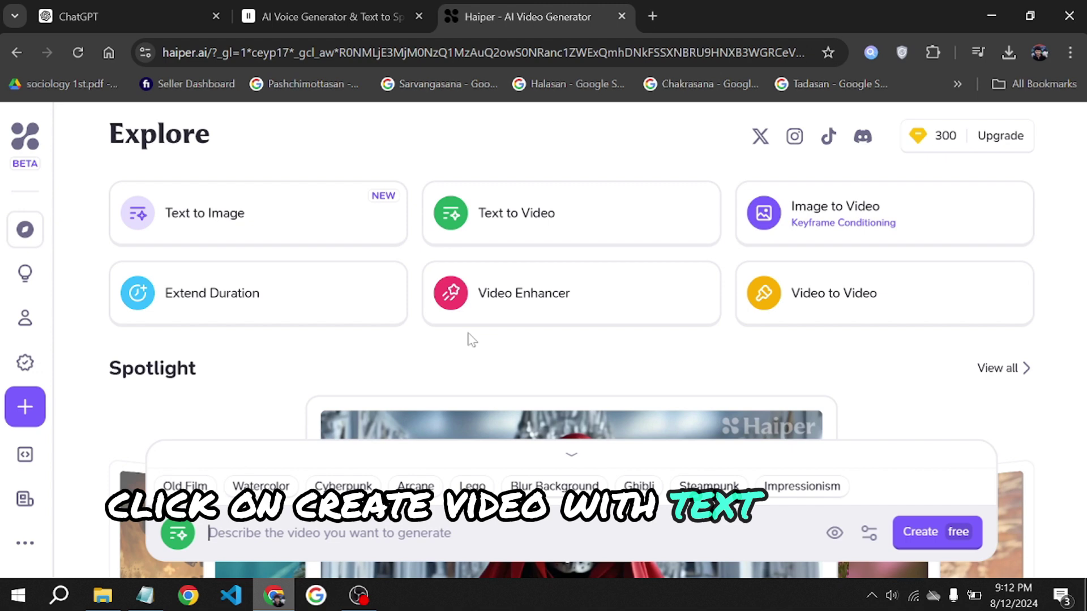
# Step: Paste prompt 1 as Haiper's video description and add '3d animation'
pyautogui.hotkey('ctrl', 'v')
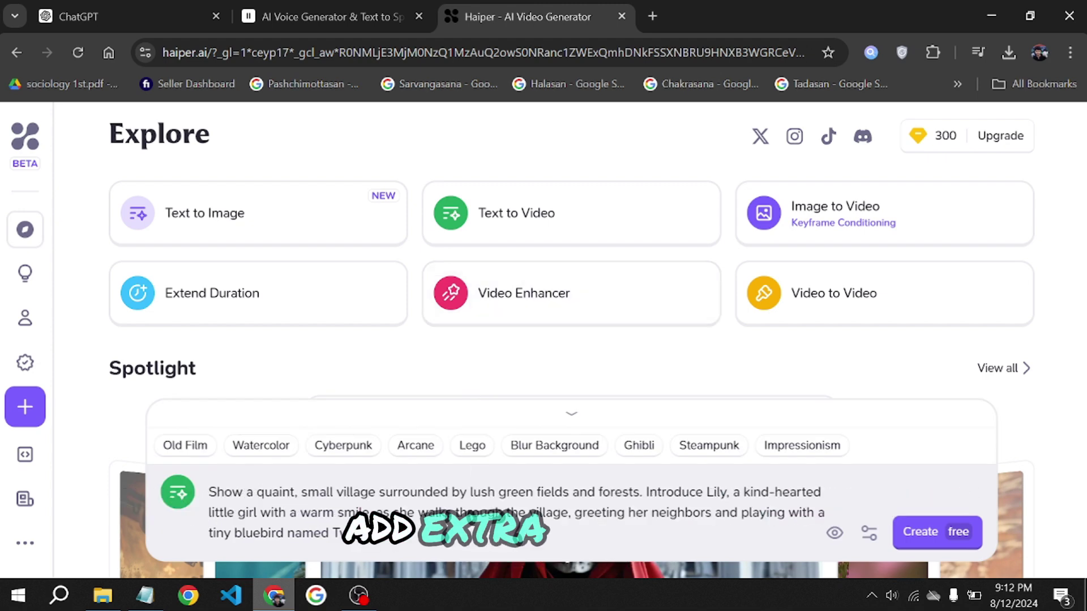
pyautogui.write('3d animation')
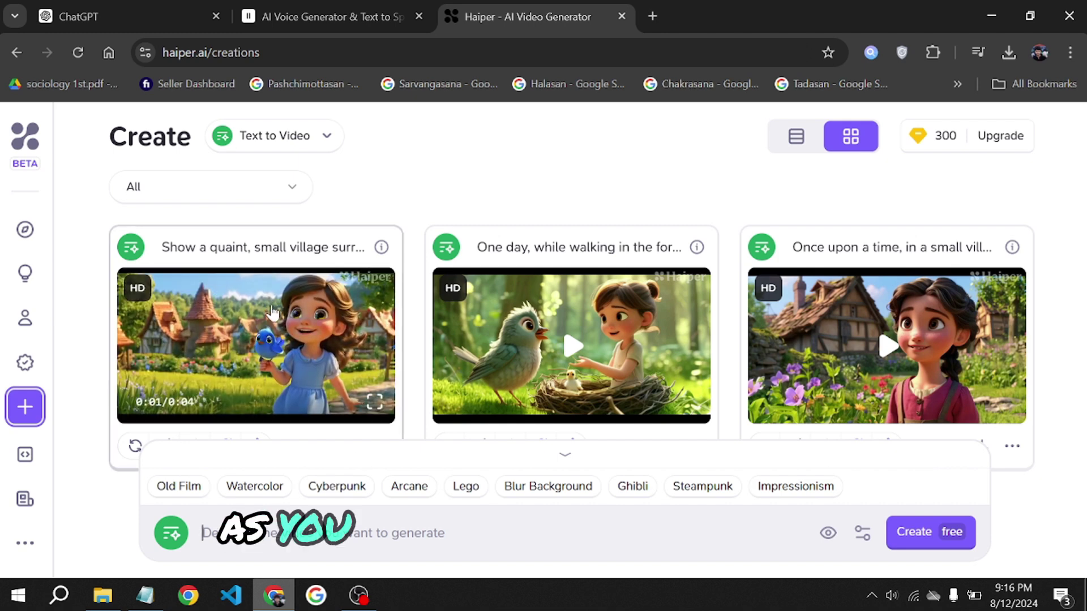
# Step: Download the first generated village clip from Haiper AI
pyautogui.scroll(-1, 357, 383)
pyautogui.click(358, 383)
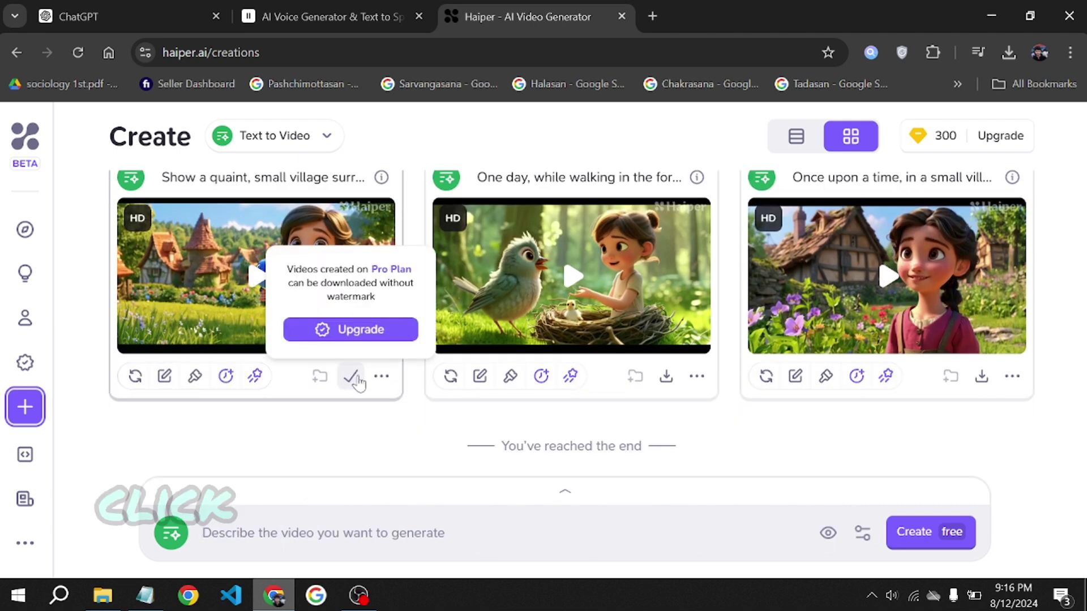
pyautogui.click(1009, 54)
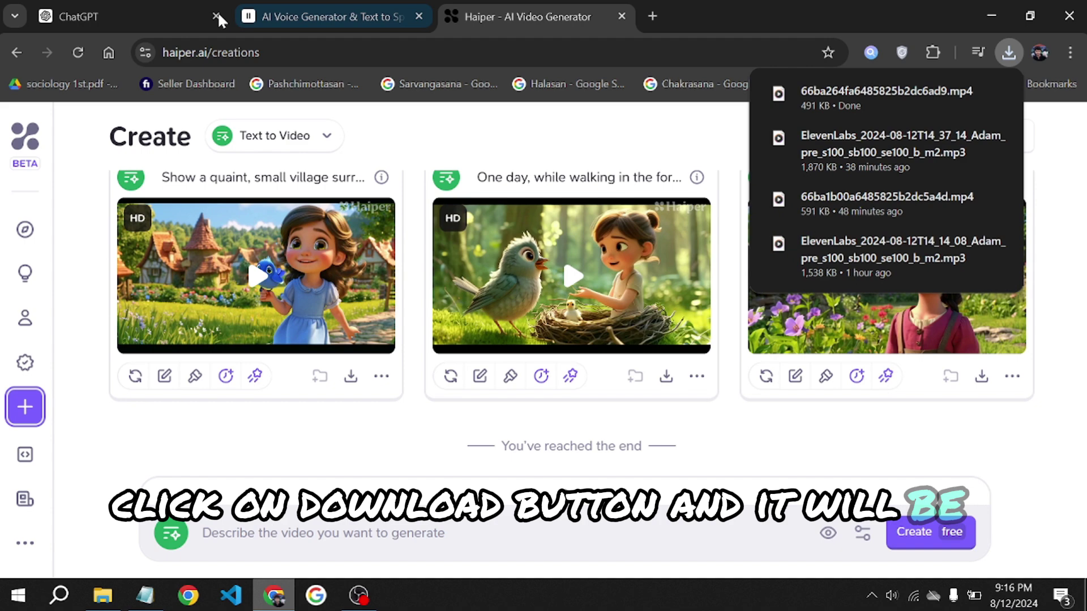
# Step: Copy the wounded-rabbit scene prompt from the ChatGPT conversation
pyautogui.click(170, 17)
pyautogui.scroll(-3, 431, 234)
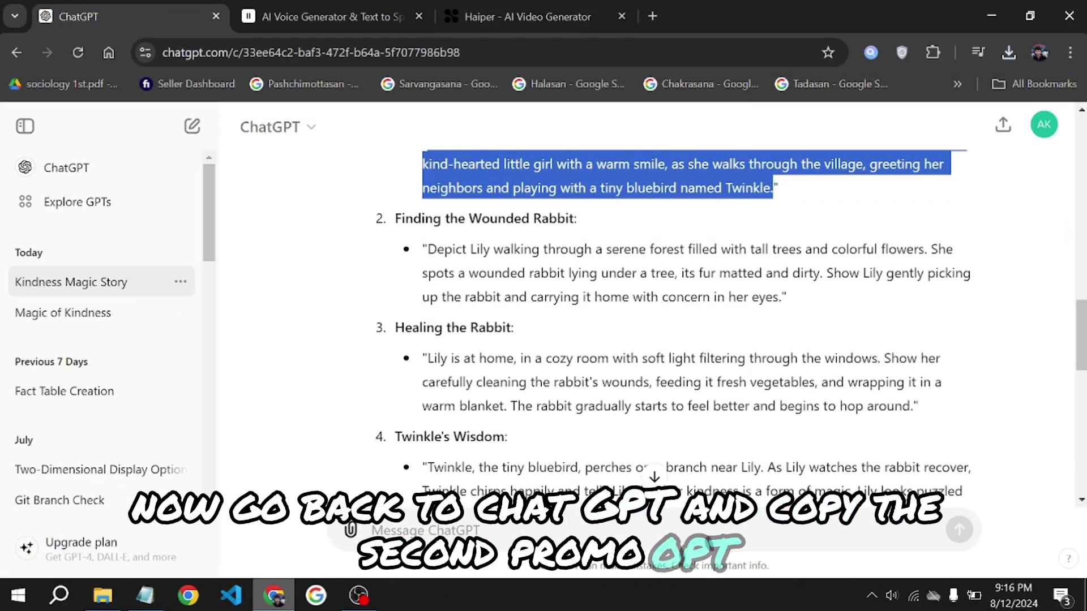
pyautogui.moveTo(428, 249)
pyautogui.mouseDown()
pyautogui.moveTo(533, 252)
pyautogui.moveTo(764, 306)
pyautogui.mouseUp()
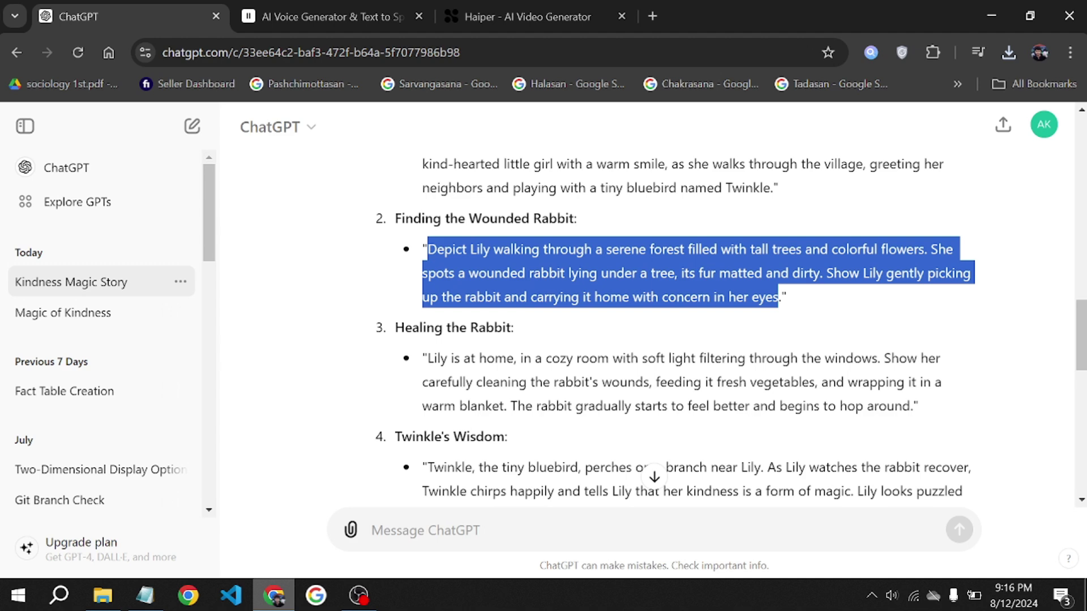
pyautogui.rightClick(669, 267)
pyautogui.click(707, 285)
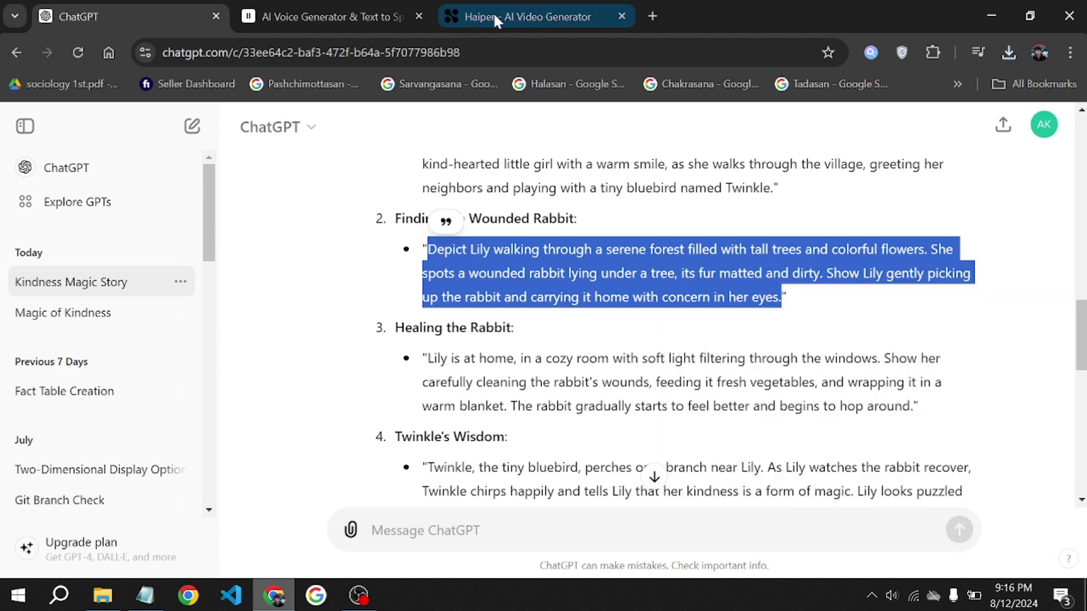
# Step: Paste the rabbit prompt into Haiper's description and append 'disney inspired'
pyautogui.click(492, 15)
pyautogui.click(448, 532)
pyautogui.rightClick(448, 532)
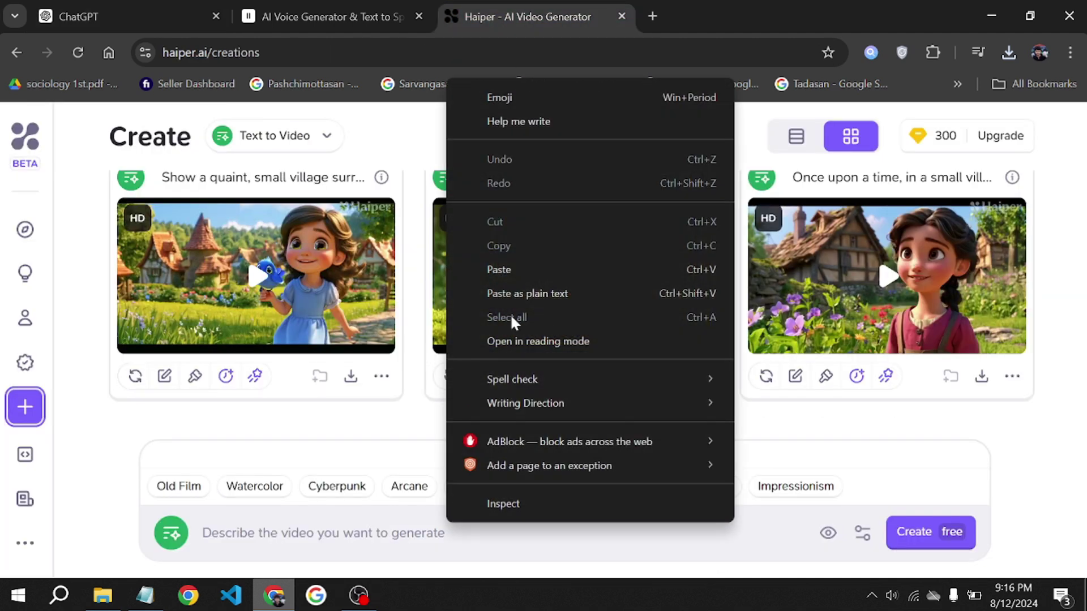
pyautogui.click(510, 272)
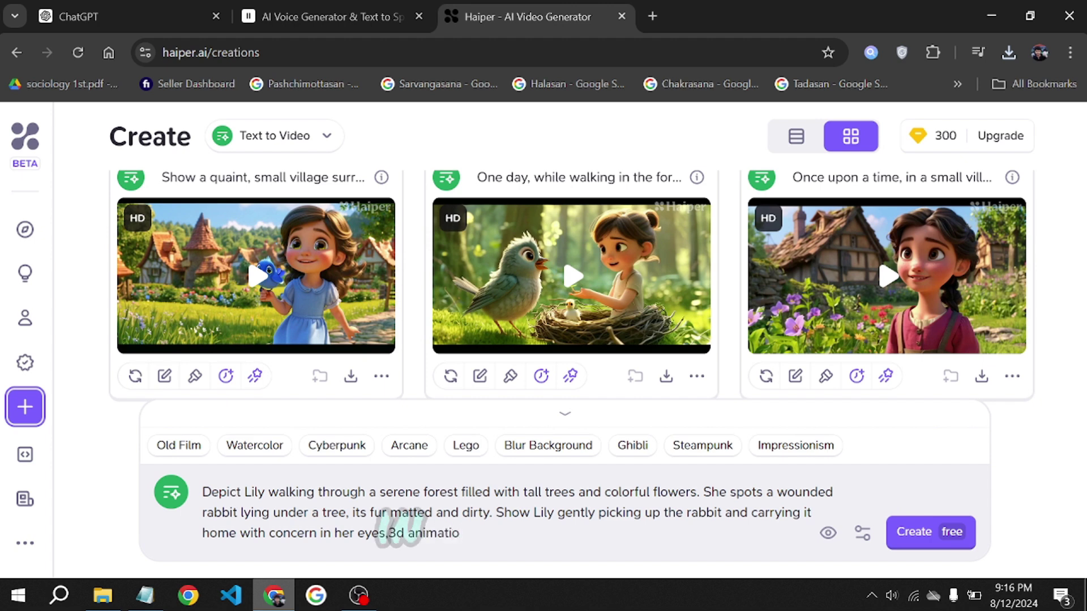
pyautogui.write('n,disney inspired')
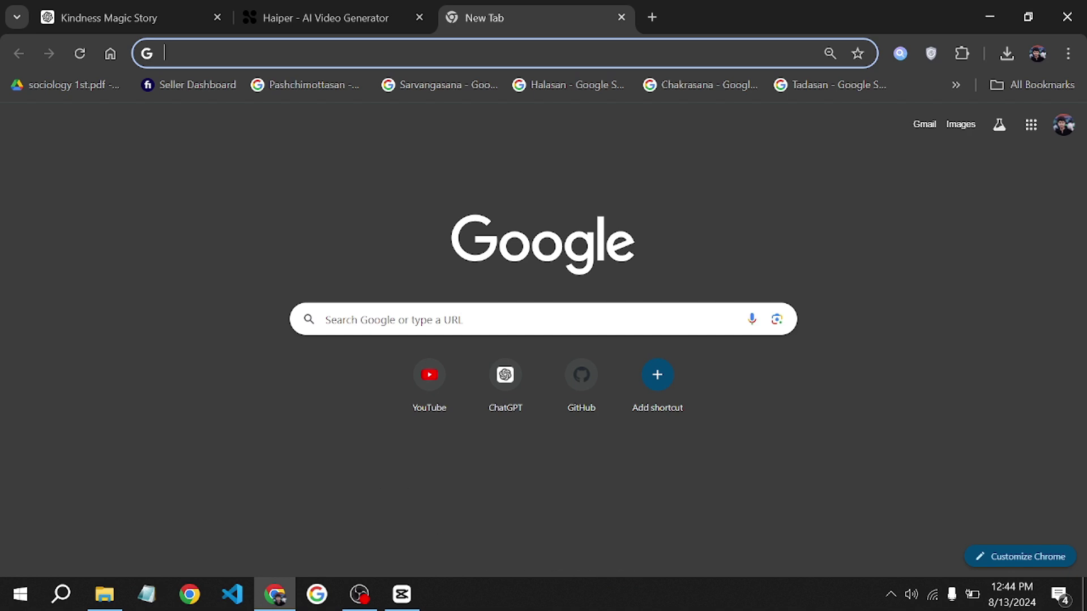
# Step: Google 'logo remover from video' and open Online Video Cutter's Remove Logo tool
pyautogui.write('logo')
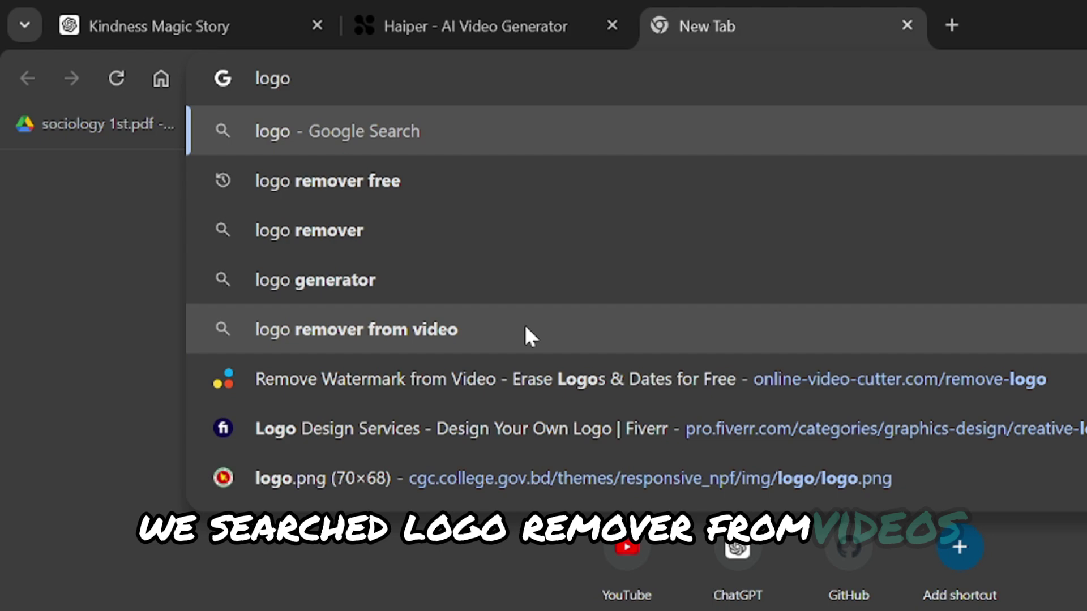
pyautogui.click(525, 328)
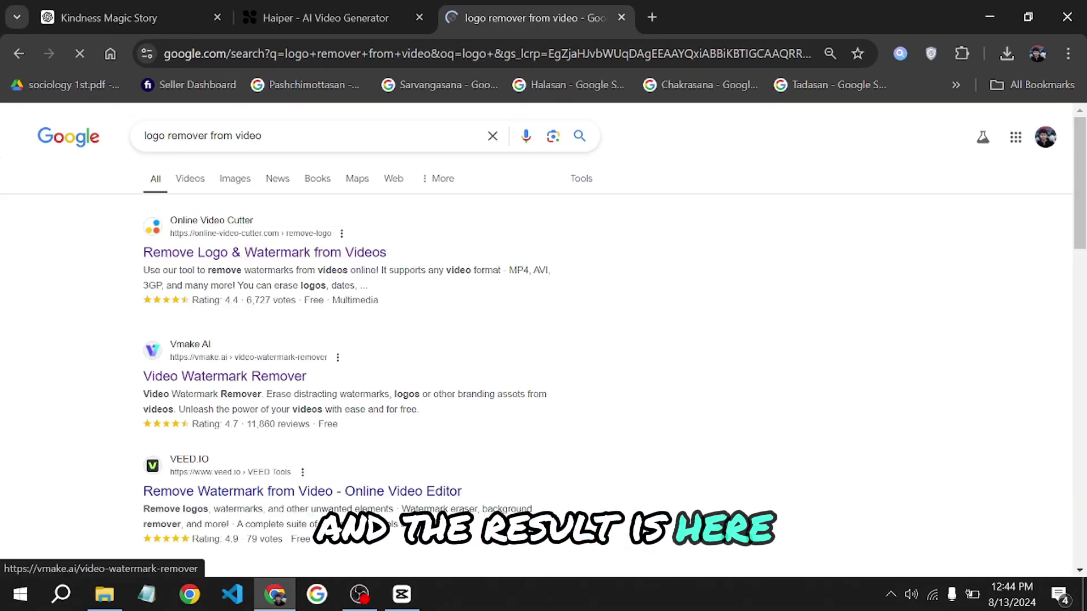
pyautogui.click(183, 255)
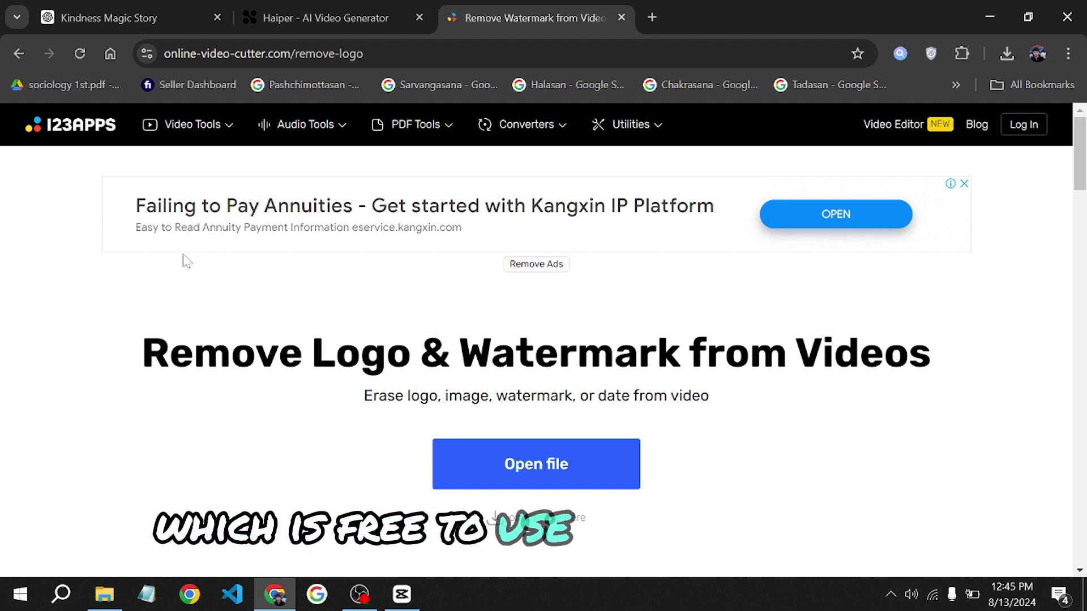
# Step: Load the girl-under-the-tree mp4 from D:\Ai into the logo remover
pyautogui.click(492, 478)
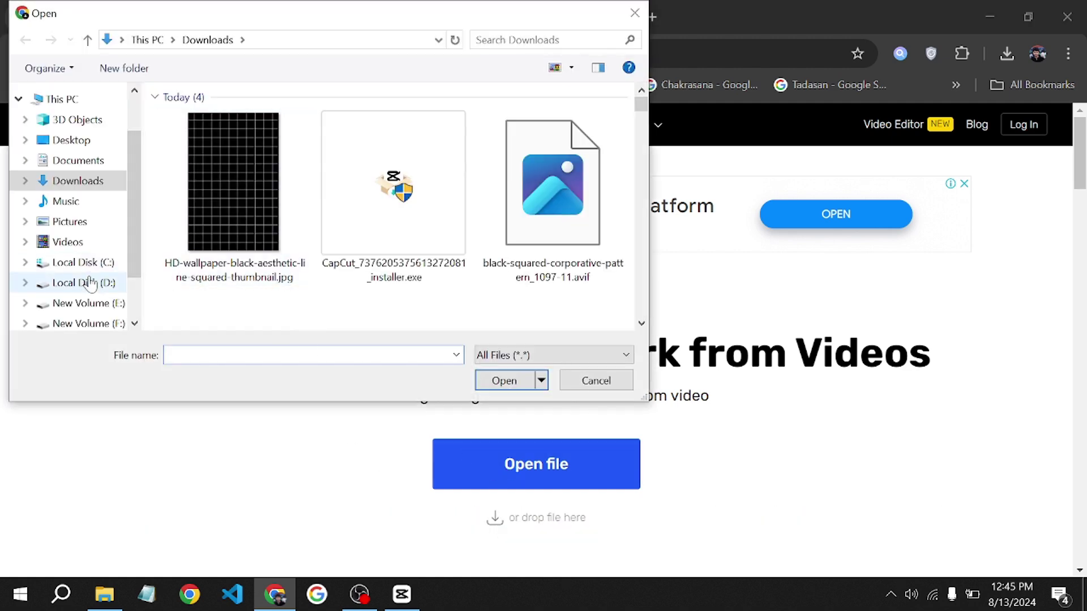
pyautogui.click(90, 283)
pyautogui.doubleClick(227, 119)
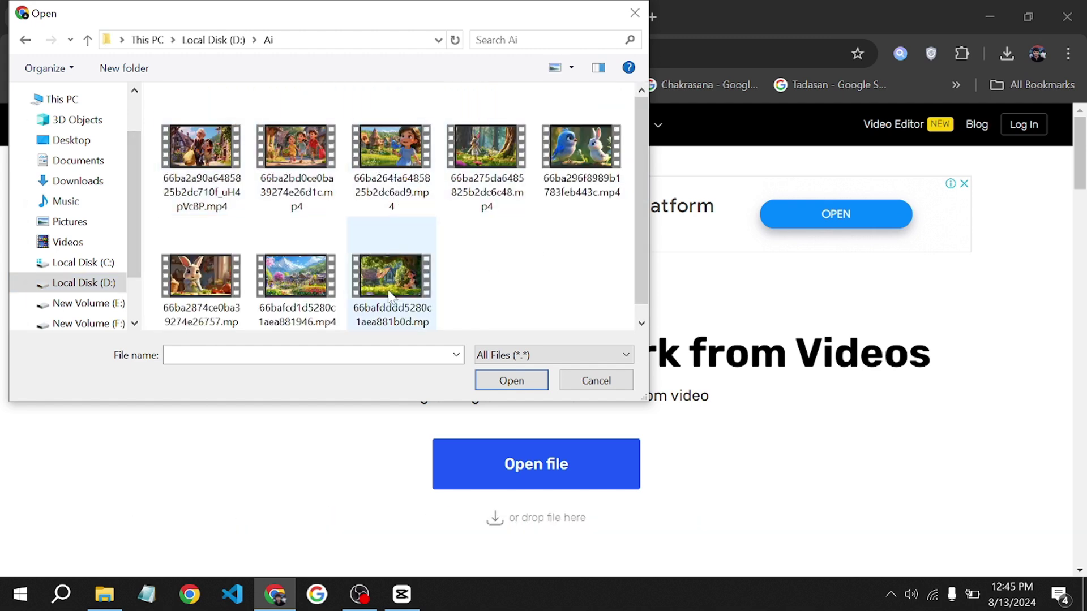
pyautogui.click(392, 263)
pyautogui.click(506, 383)
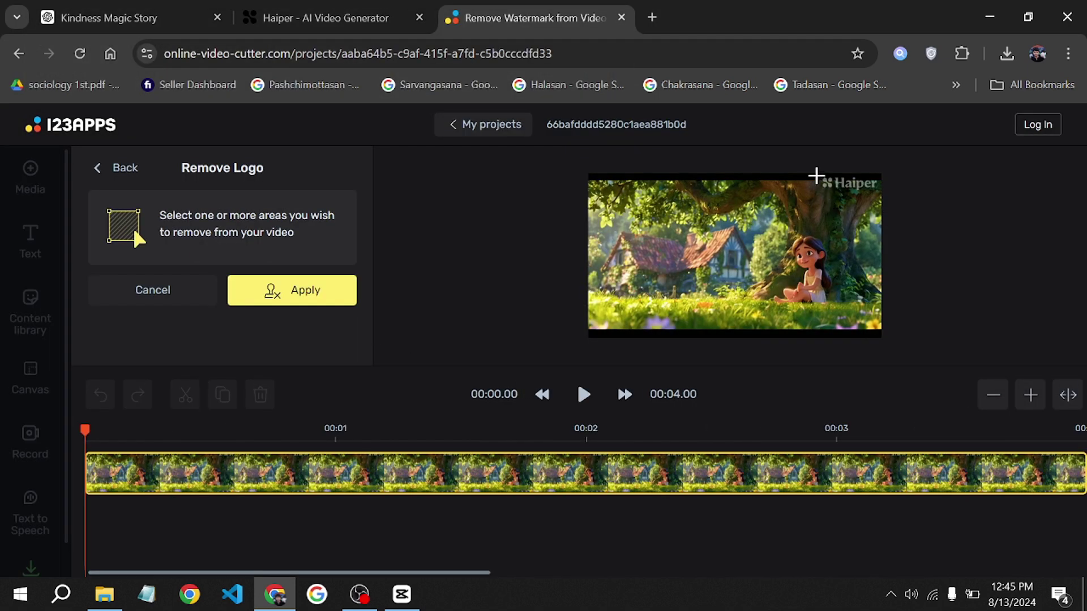
# Step: Remove the Haiper watermark and stretch the tree clip to fill the frame
pyautogui.moveTo(816, 176); pyautogui.dragTo(882, 193)
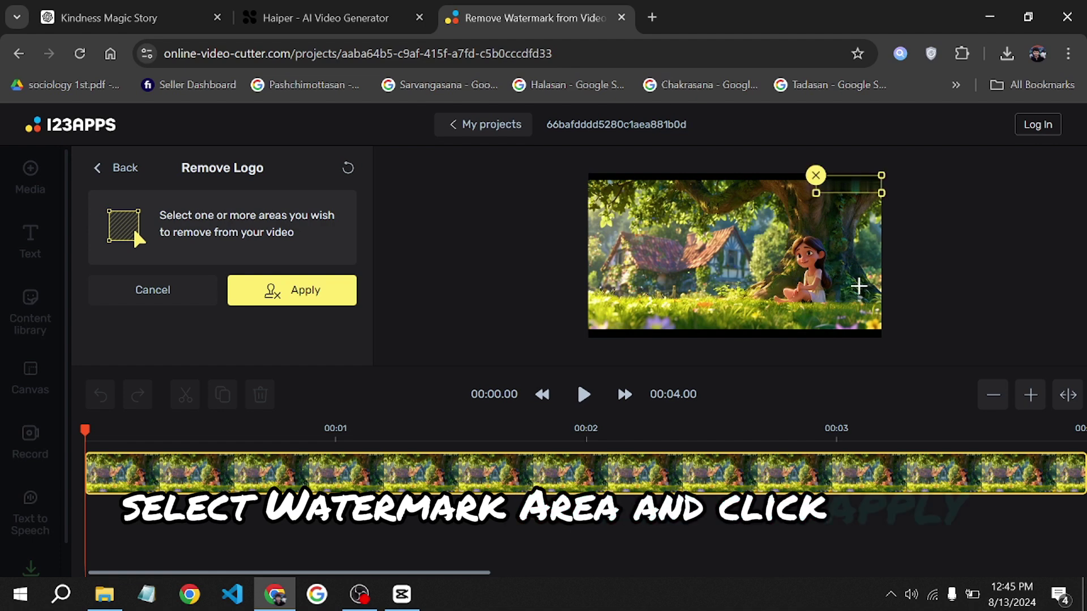
pyautogui.click(310, 295)
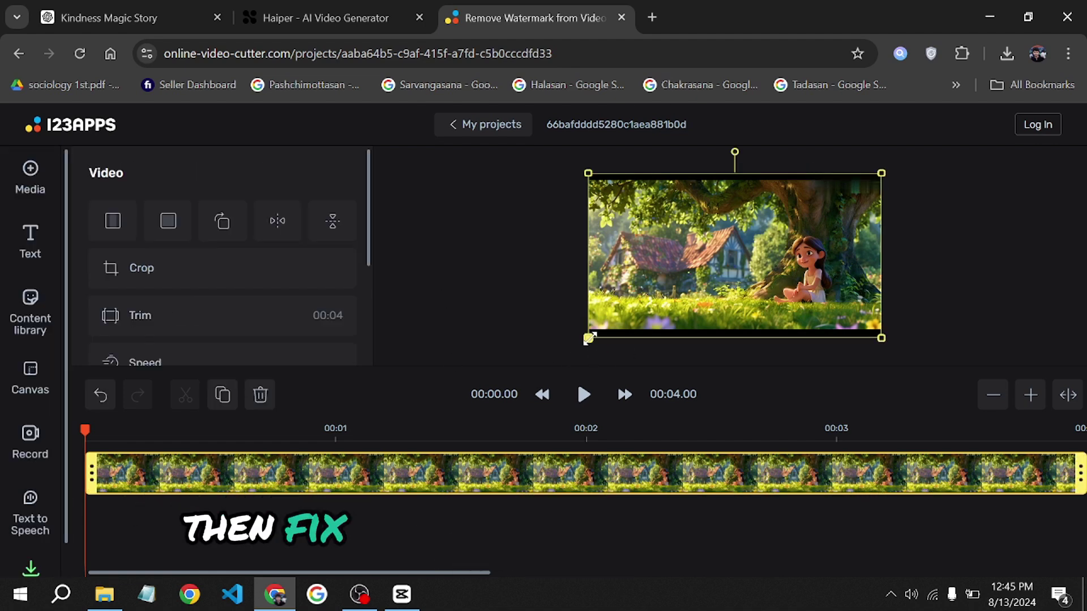
pyautogui.moveTo(590, 338); pyautogui.dragTo(570, 369)
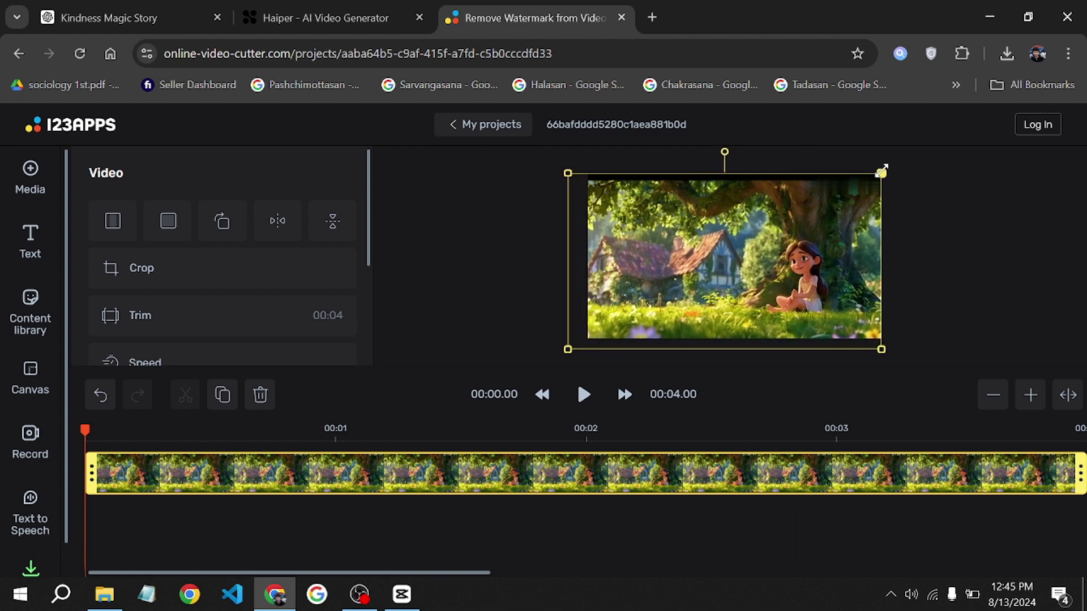
pyautogui.moveTo(881, 171); pyautogui.dragTo(899, 158)
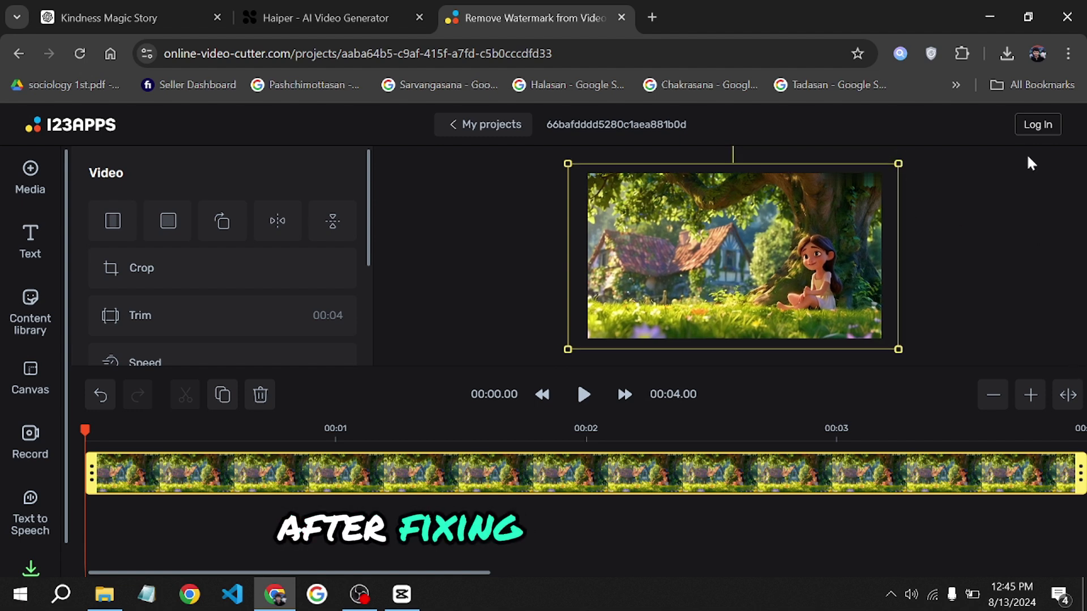
# Step: Export the watermark-free tree clip and save it as an MP4
pyautogui.click(30, 560)
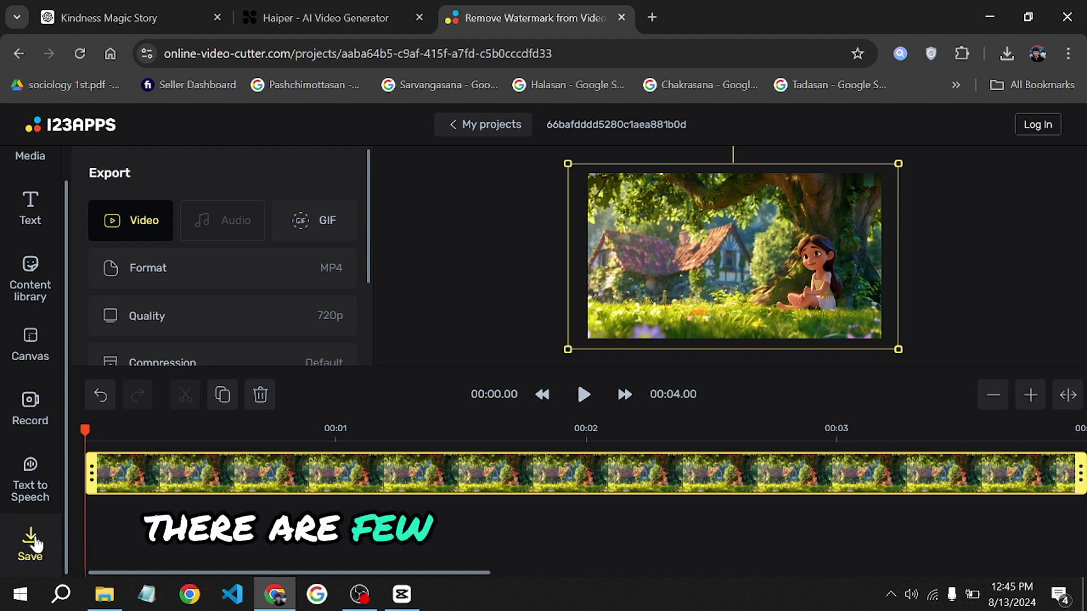
pyautogui.scroll(-2, 187, 289)
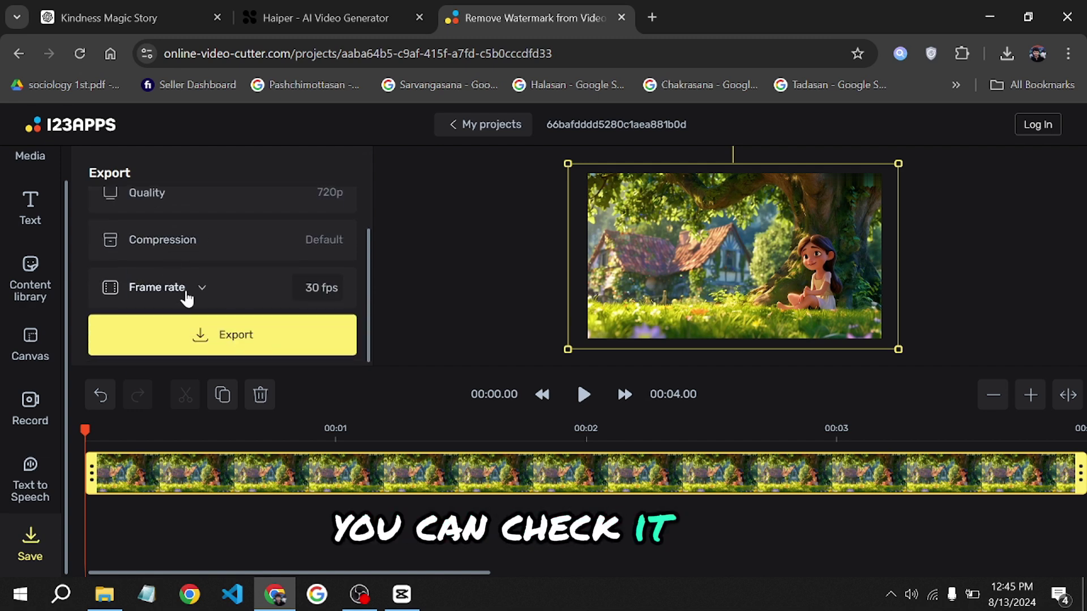
pyautogui.scroll(1, 194, 329)
pyautogui.scroll(-1, 271, 317)
pyautogui.click(241, 347)
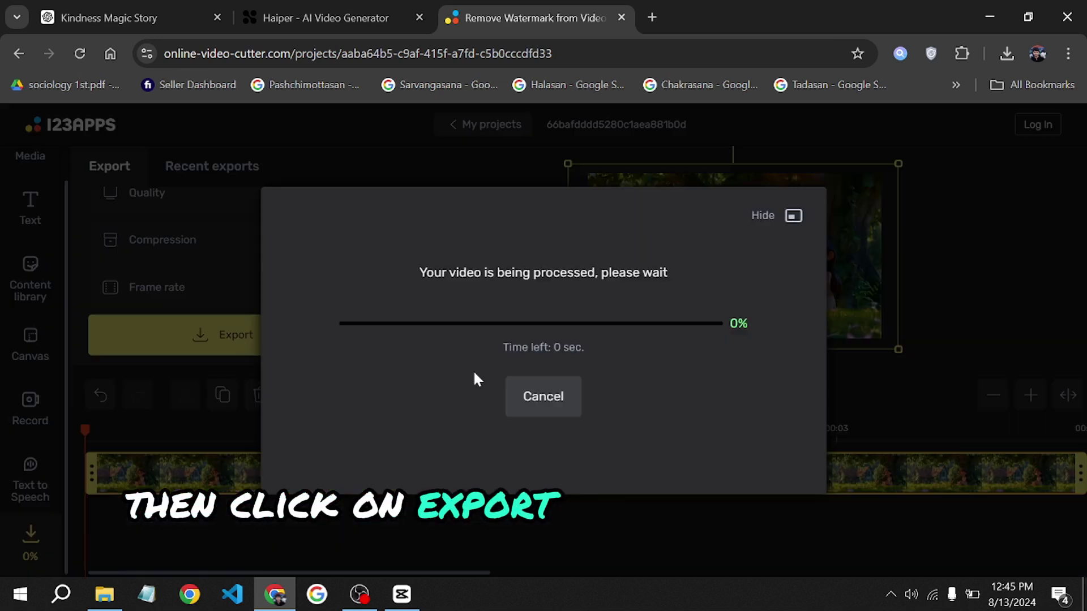
pyautogui.click(554, 396)
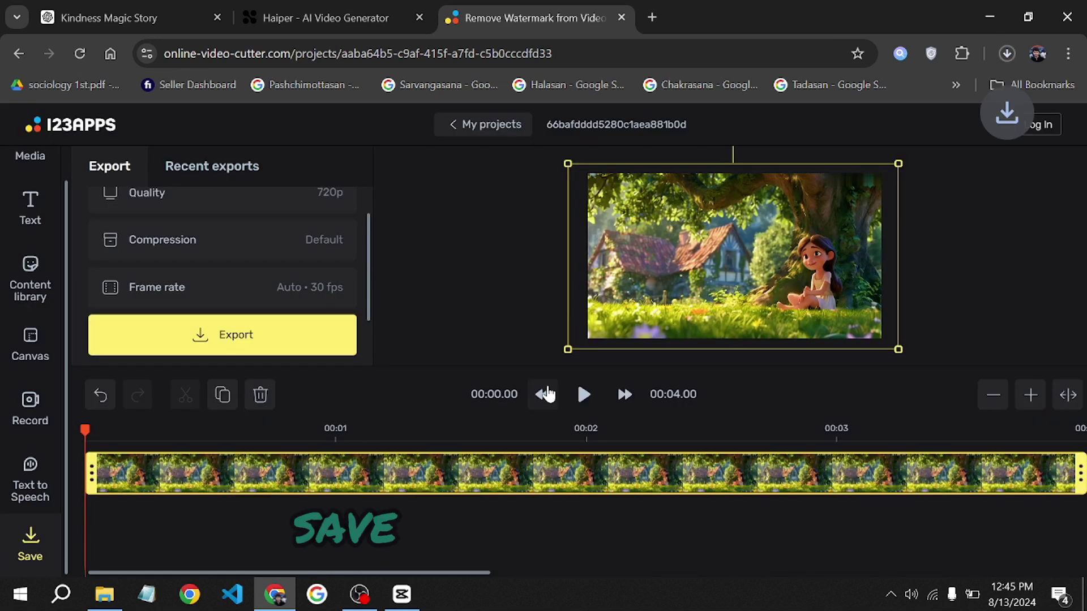
pyautogui.scroll(1, 28, 271)
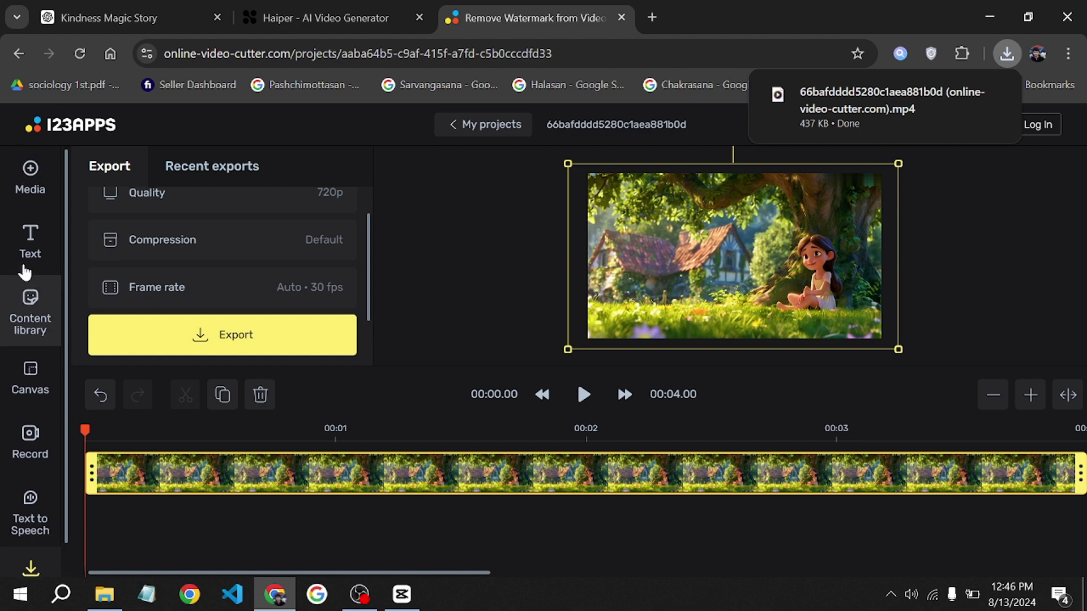
pyautogui.click(34, 181)
# Step: Add the flowery village clip and play the project to check it
pyautogui.click(238, 222)
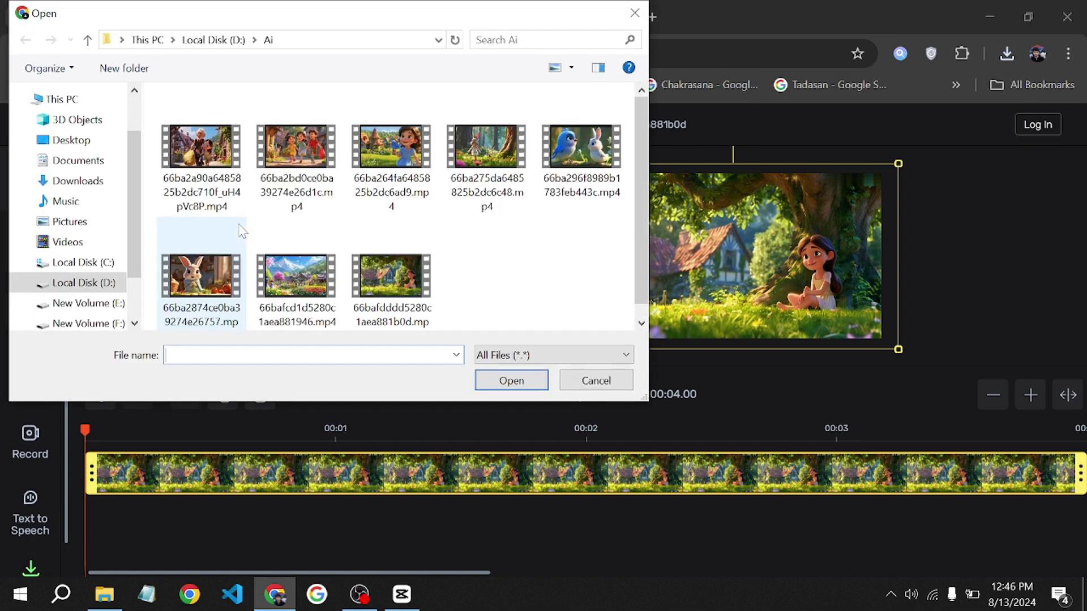
pyautogui.click(393, 277)
pyautogui.click(512, 381)
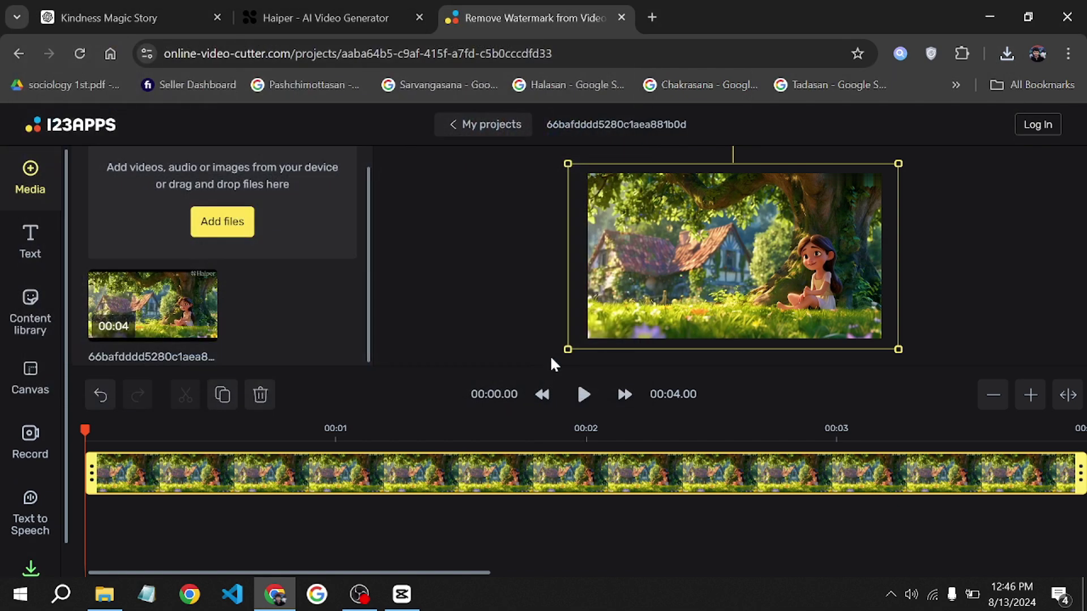
pyautogui.click(586, 402)
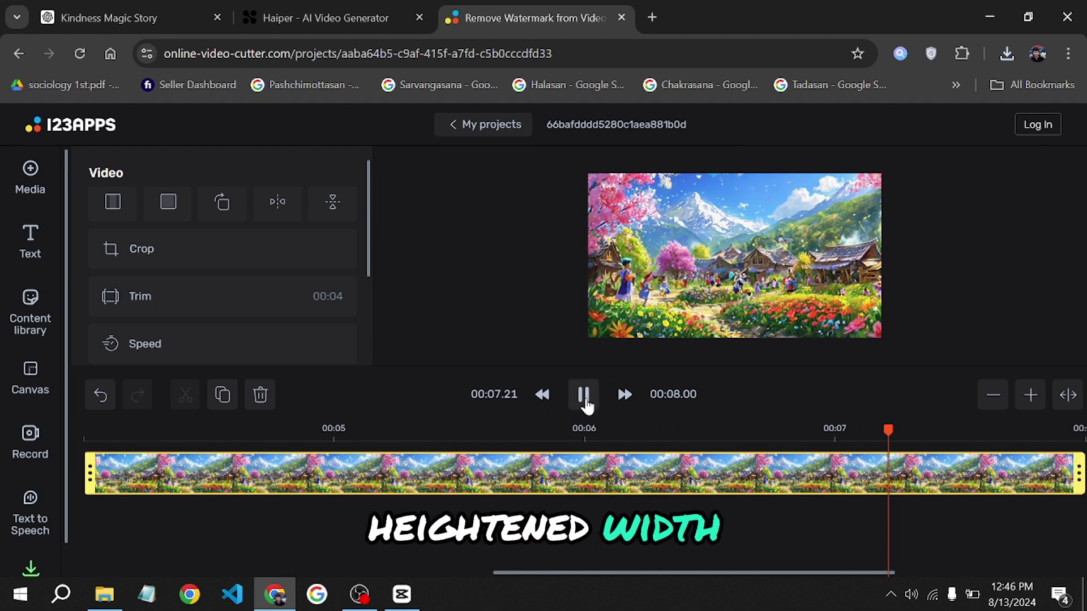
pyautogui.click(585, 398)
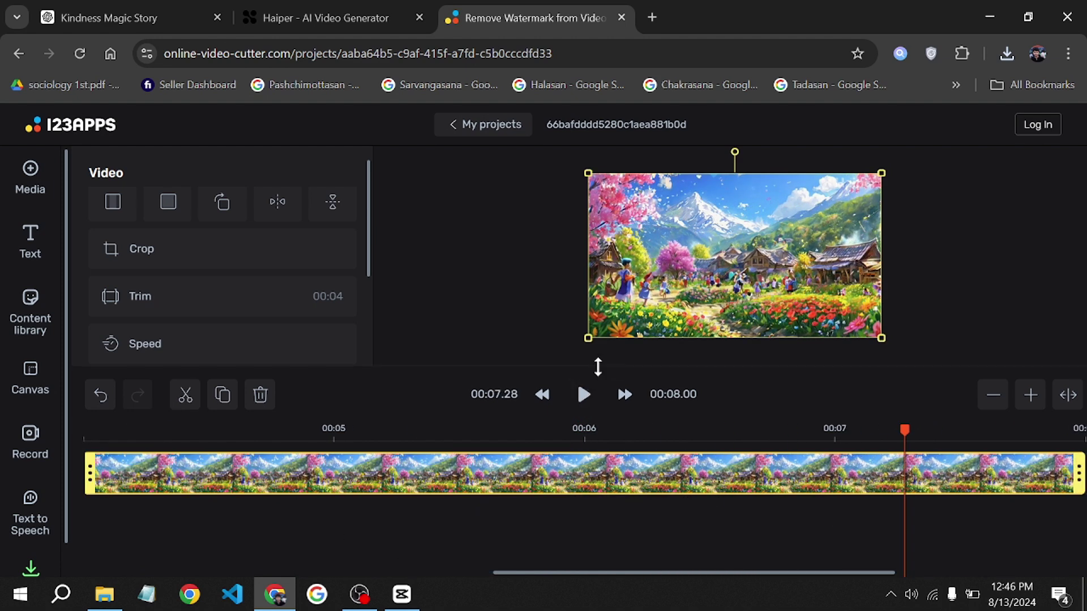
# Step: Add the rabbit video as the next clip
pyautogui.click(30, 176)
pyautogui.click(221, 219)
pyautogui.click(201, 276)
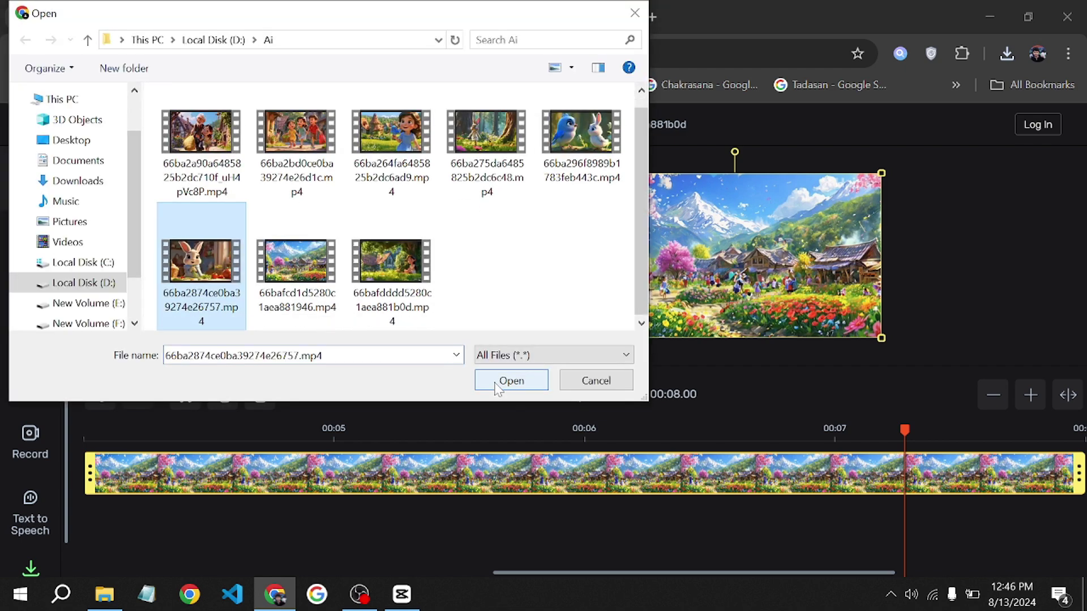
pyautogui.click(510, 380)
# Step: Apply Remove Logo to the rabbit clip's watermark
pyautogui.scroll(-1, 145, 248)
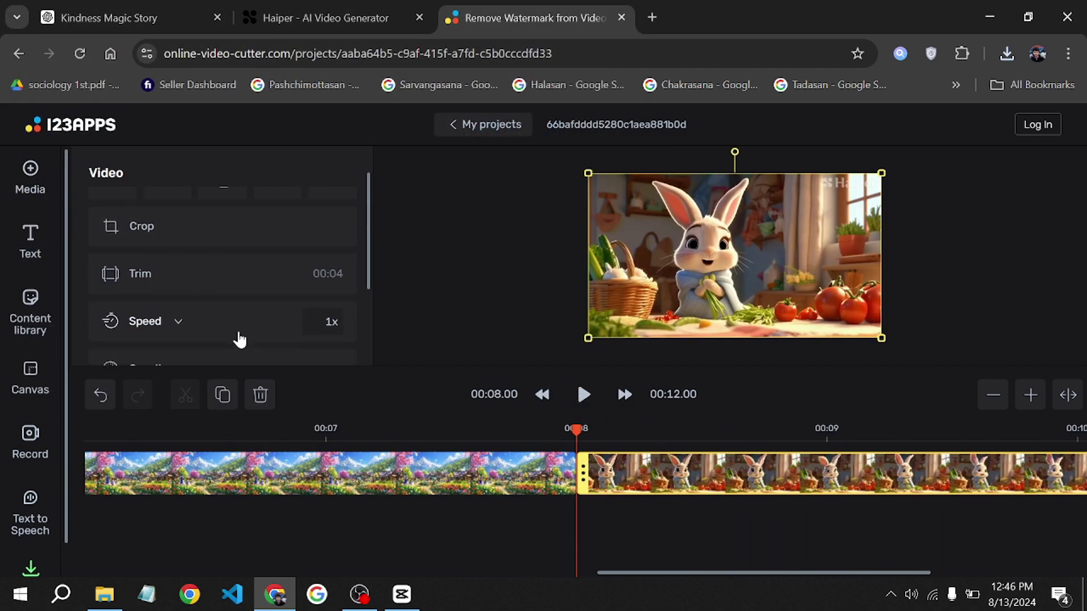
pyautogui.click(226, 361)
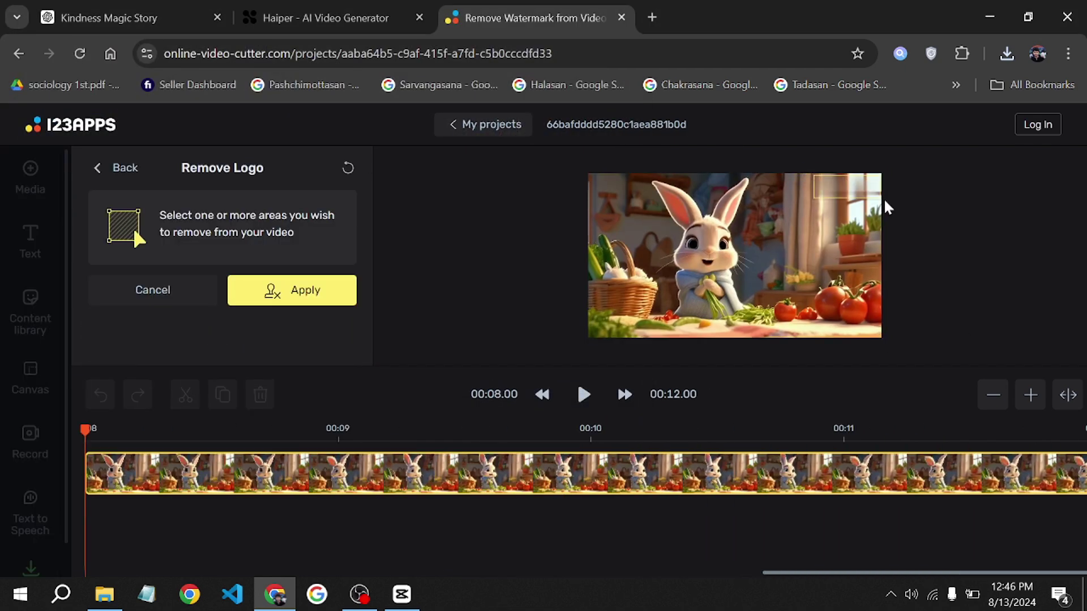
pyautogui.click(299, 289)
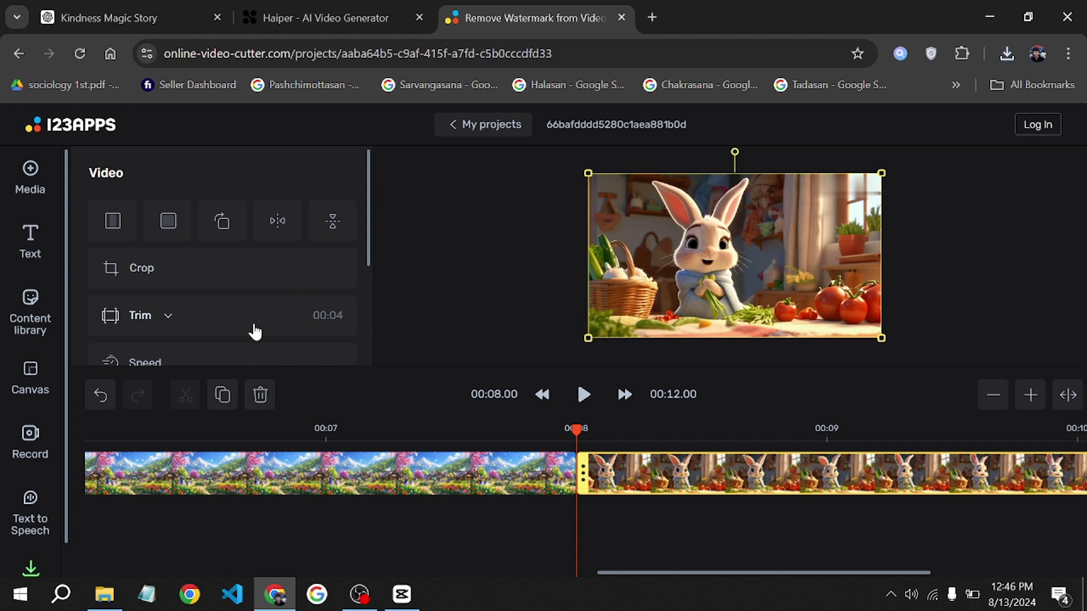
pyautogui.scroll(-3, 254, 332)
pyautogui.scroll(-1, 30, 396)
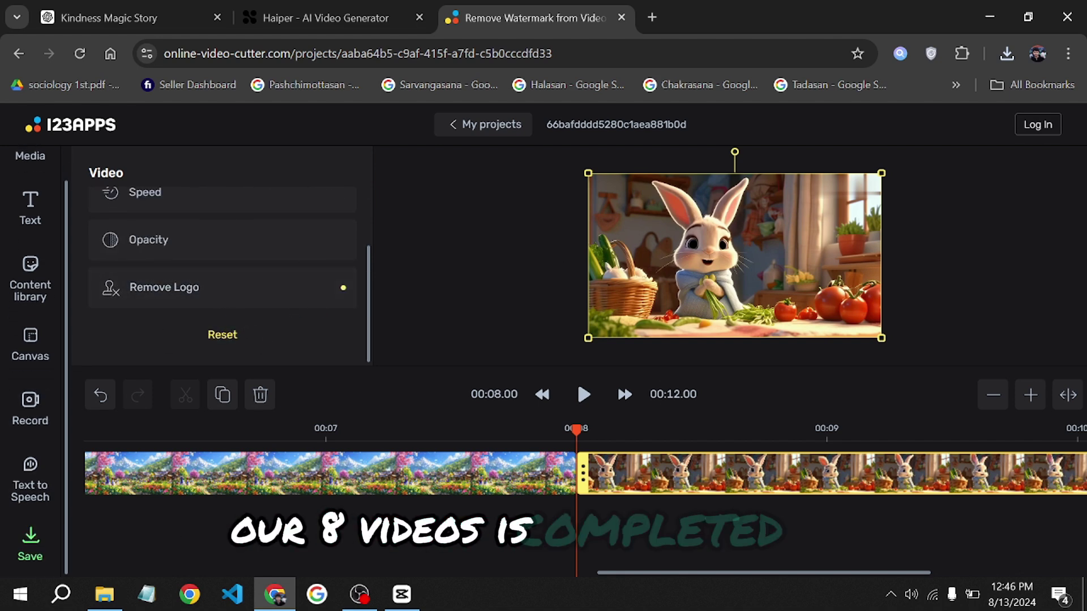
pyautogui.moveTo(574, 433); pyautogui.dragTo(617, 432)
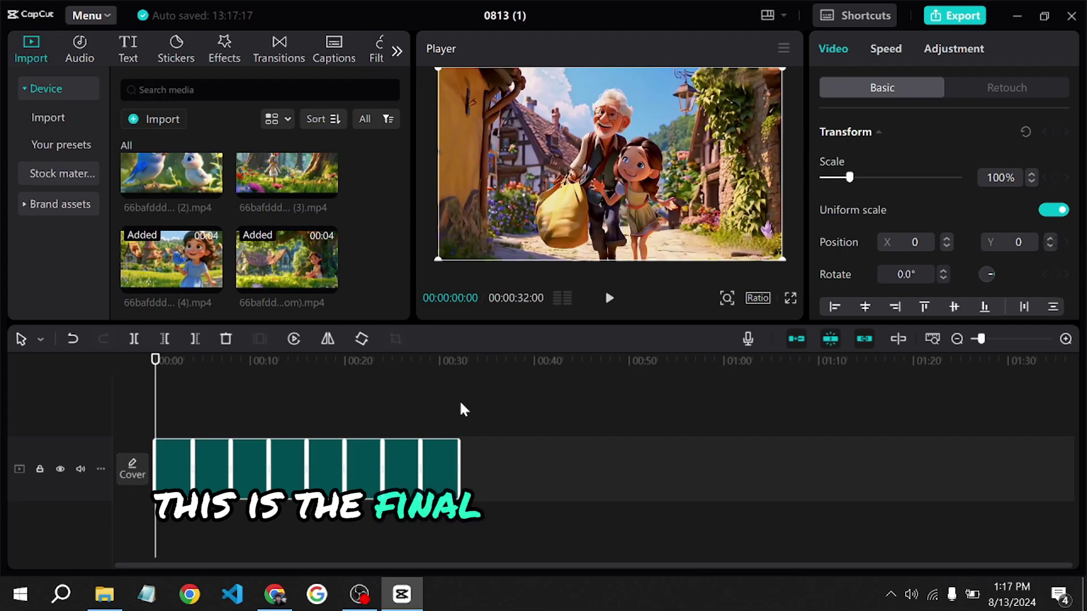
# Step: Place the tree clip first over the ElevenLabs narration and trim the voiceover to fit
pyautogui.click(176, 125)
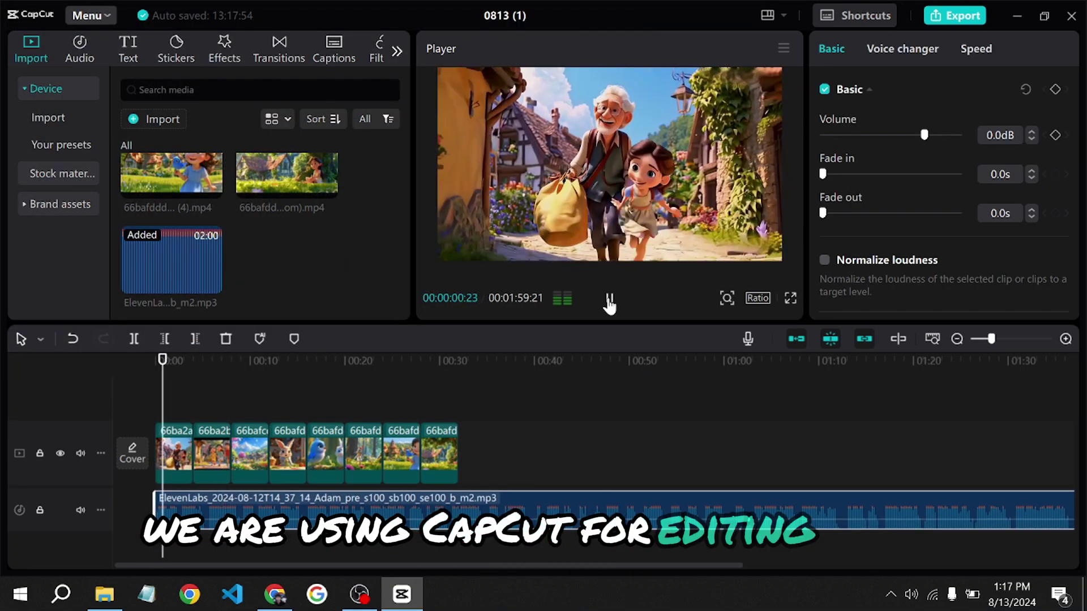
pyautogui.moveTo(439, 452); pyautogui.dragTo(153, 470)
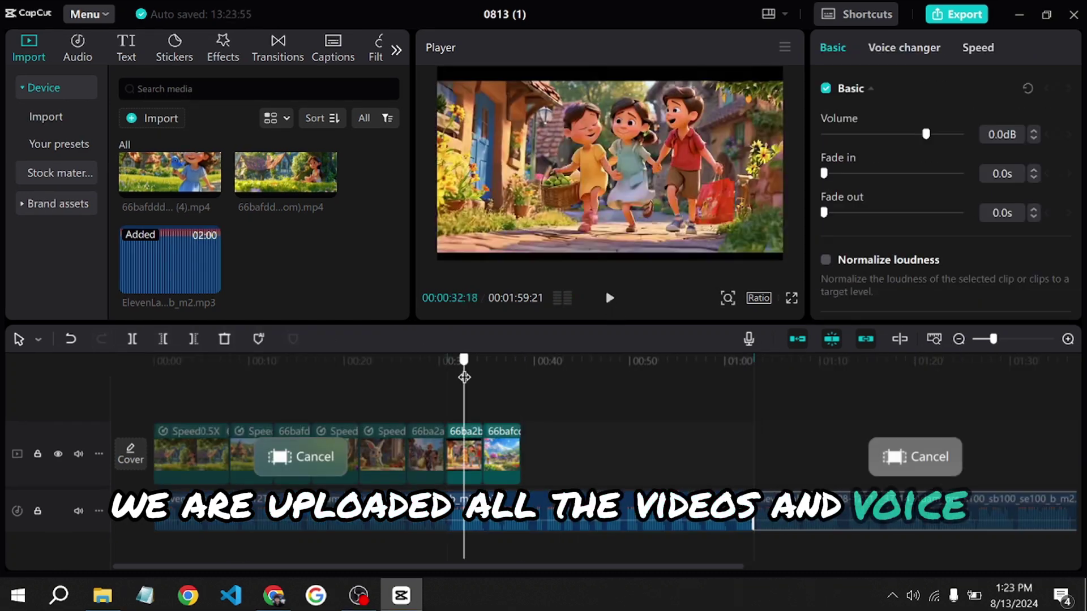
pyautogui.click(610, 299)
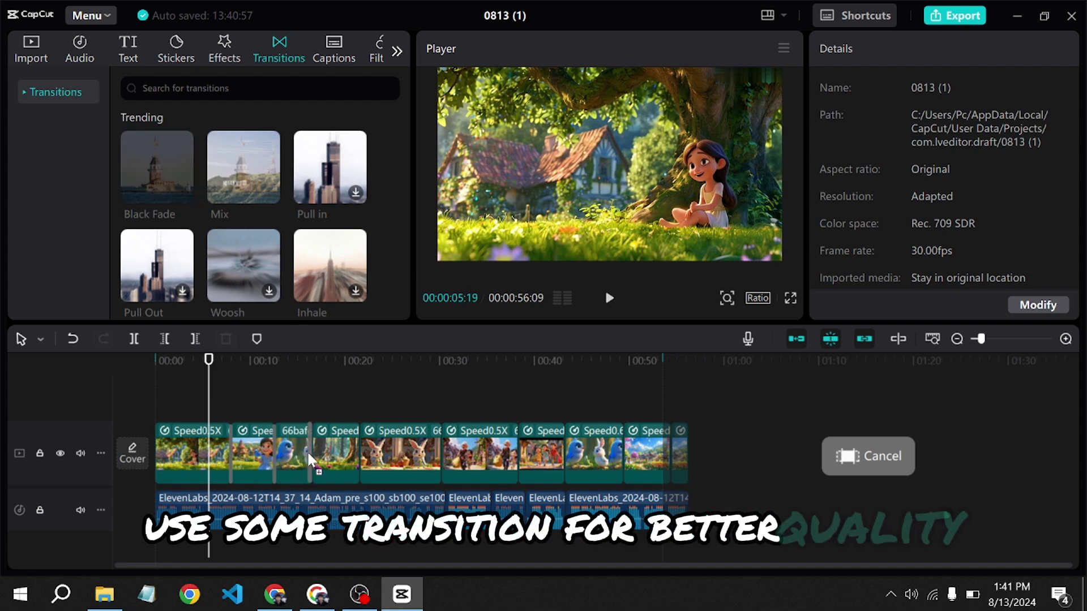
# Step: Drop Black Fade transitions, plus one Woosh, onto six clip boundaries
pyautogui.moveTo(157, 167); pyautogui.dragTo(312, 453)
pyautogui.moveTo(165, 170); pyautogui.dragTo(359, 452)
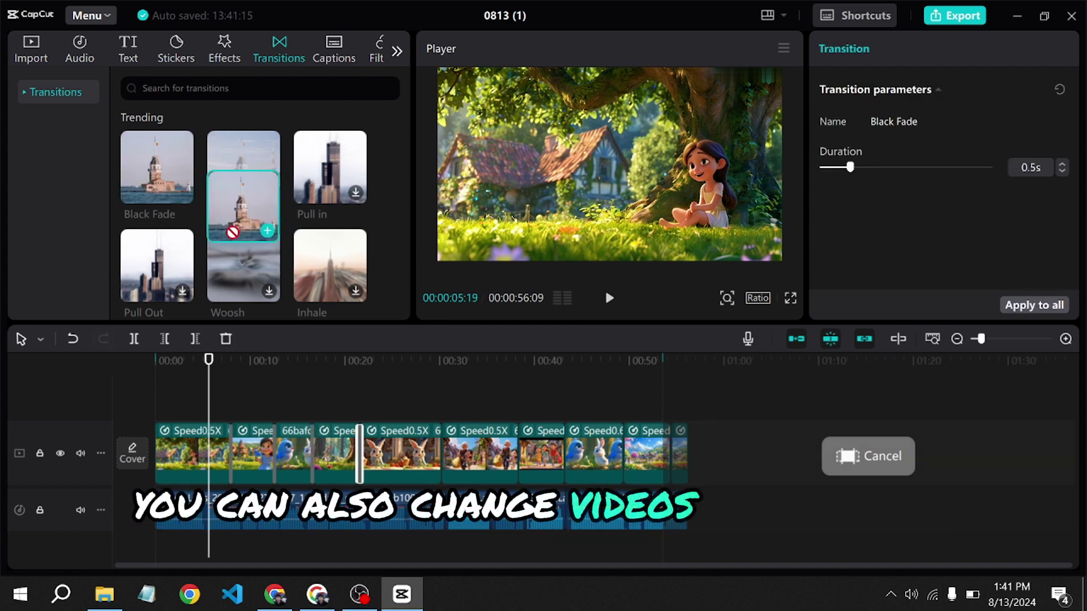
pyautogui.moveTo(235, 236)
pyautogui.mouseDown()
pyautogui.moveTo(433, 458)
pyautogui.moveTo(518, 453)
pyautogui.mouseUp()
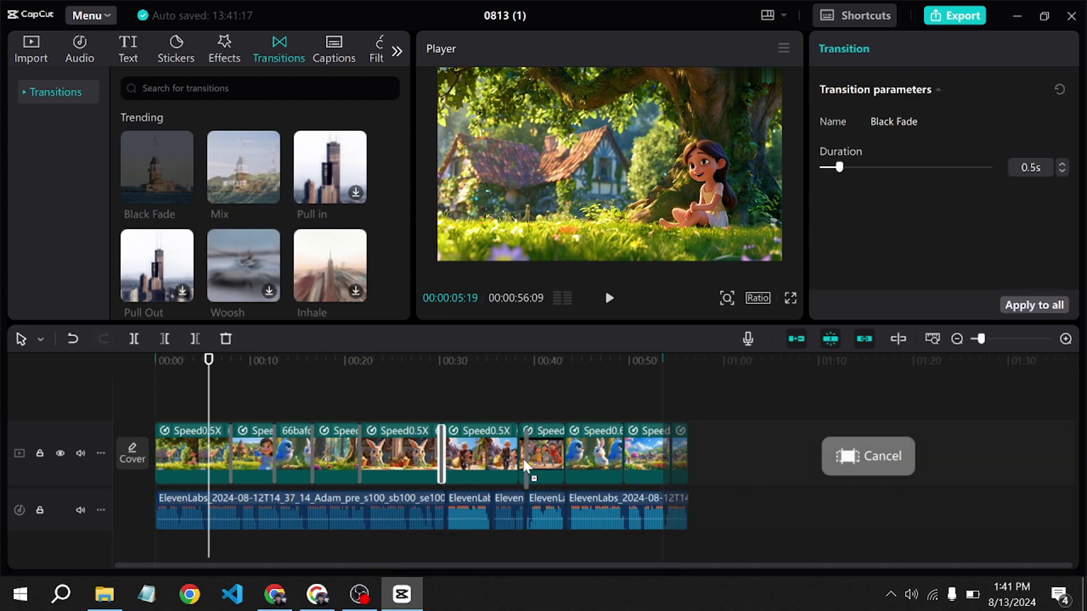
pyautogui.moveTo(132, 152); pyautogui.dragTo(565, 453)
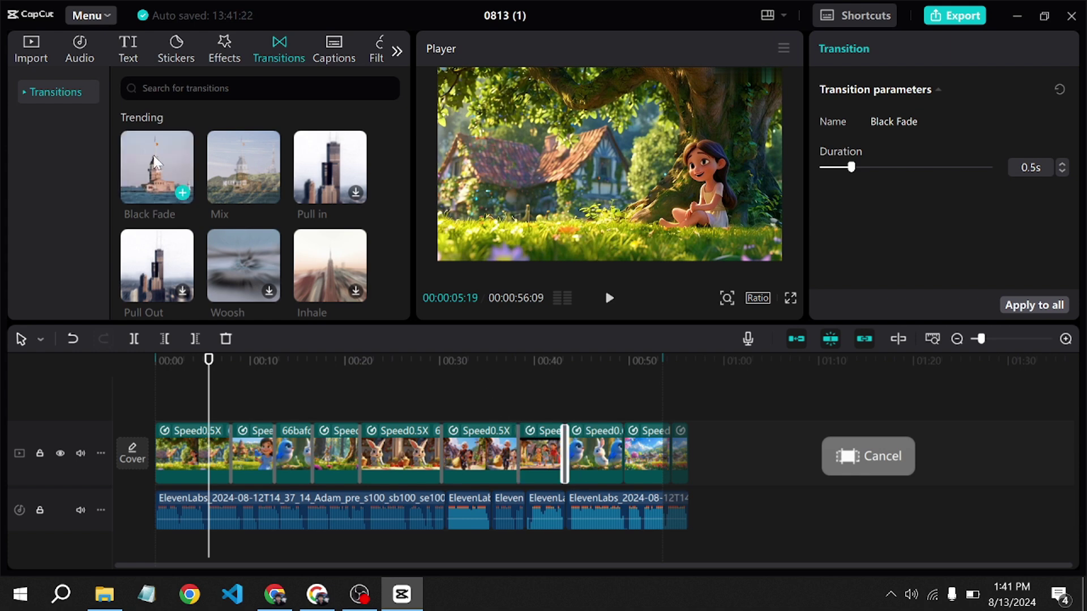
pyautogui.moveTo(142, 162); pyautogui.dragTo(617, 451)
pyautogui.moveTo(170, 181); pyautogui.dragTo(667, 448)
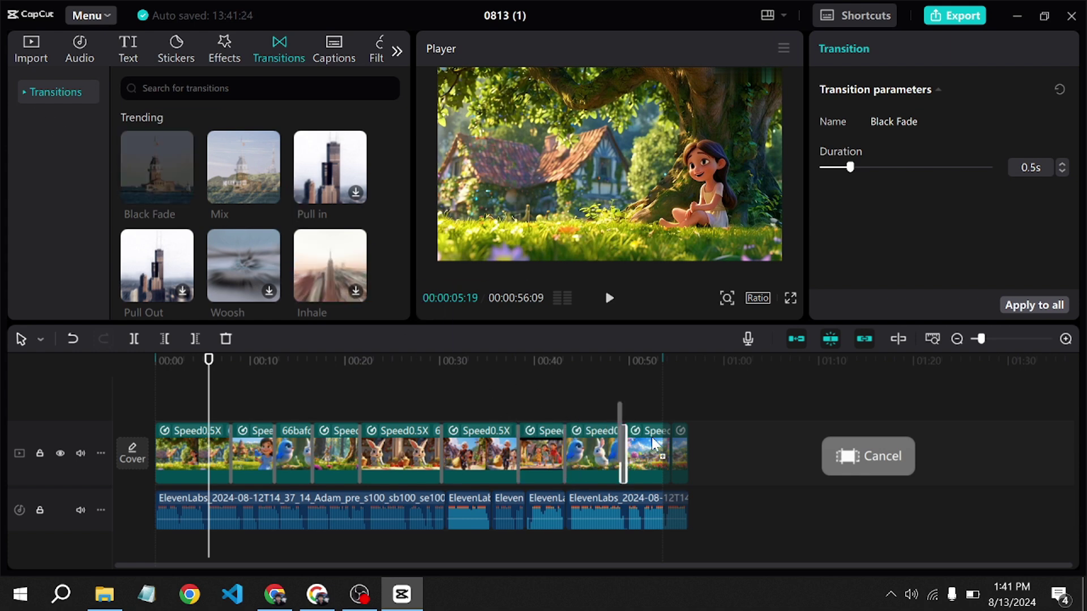
pyautogui.press('Home')
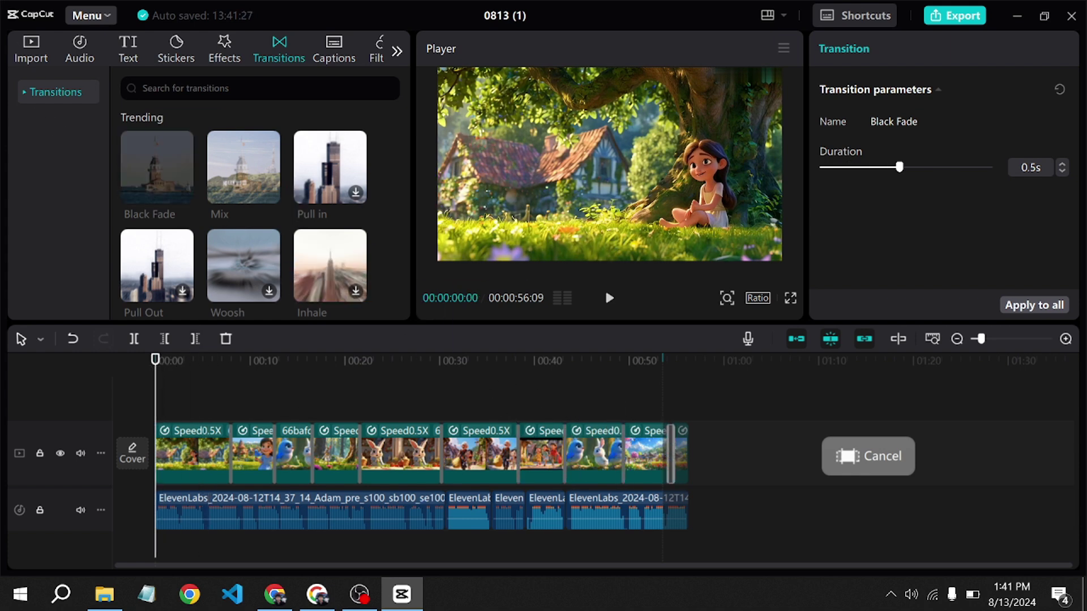
# Step: Auto-generate captions from the voiceover and play back to check them
pyautogui.click(328, 54)
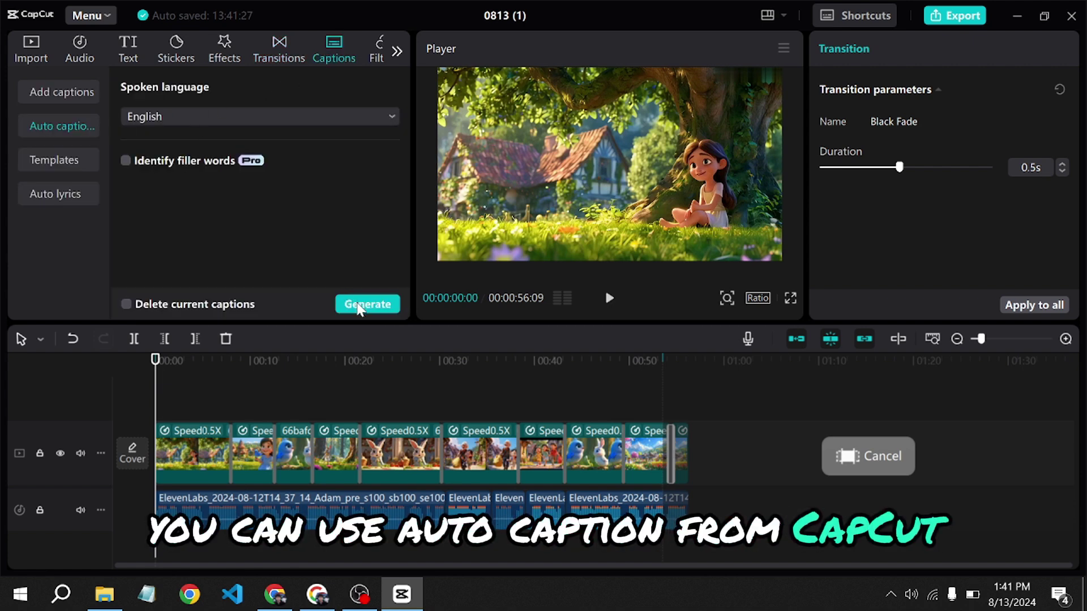
pyautogui.click(357, 309)
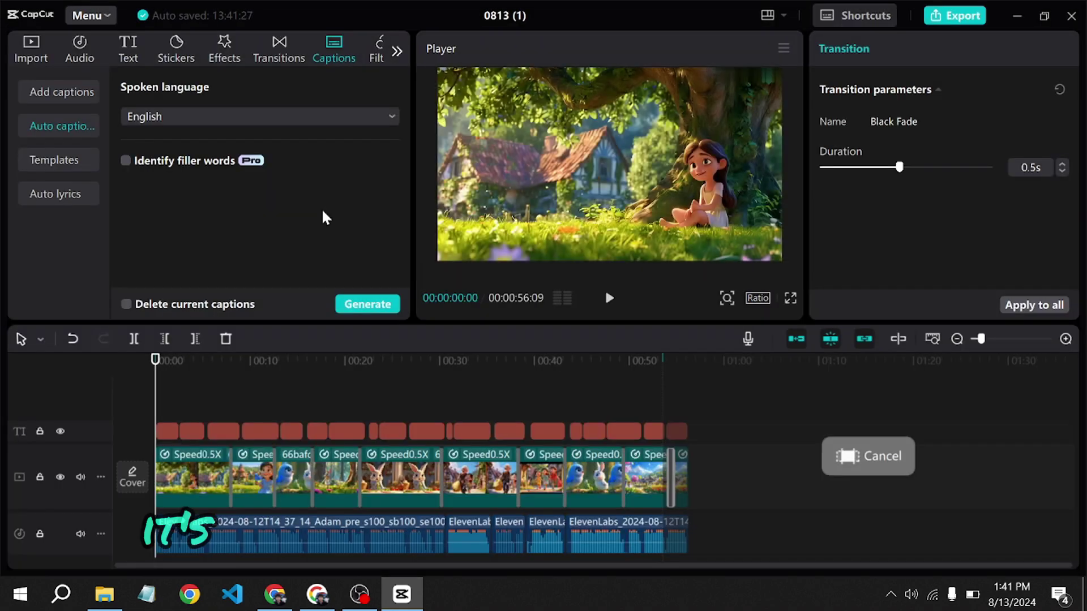
pyautogui.click(609, 298)
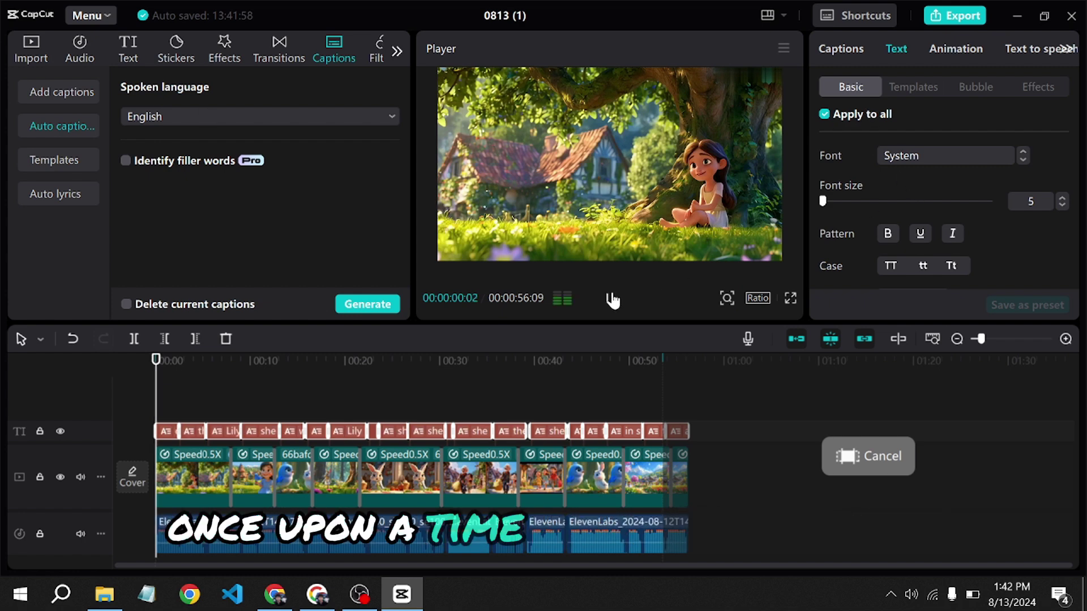
pyautogui.click(609, 298)
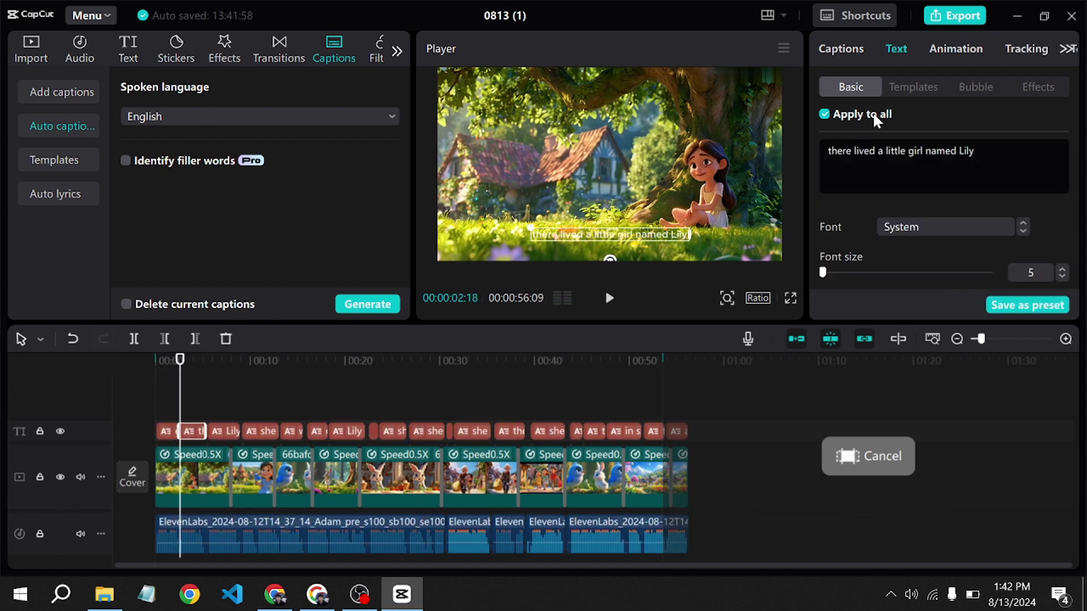
pyautogui.press('Home')
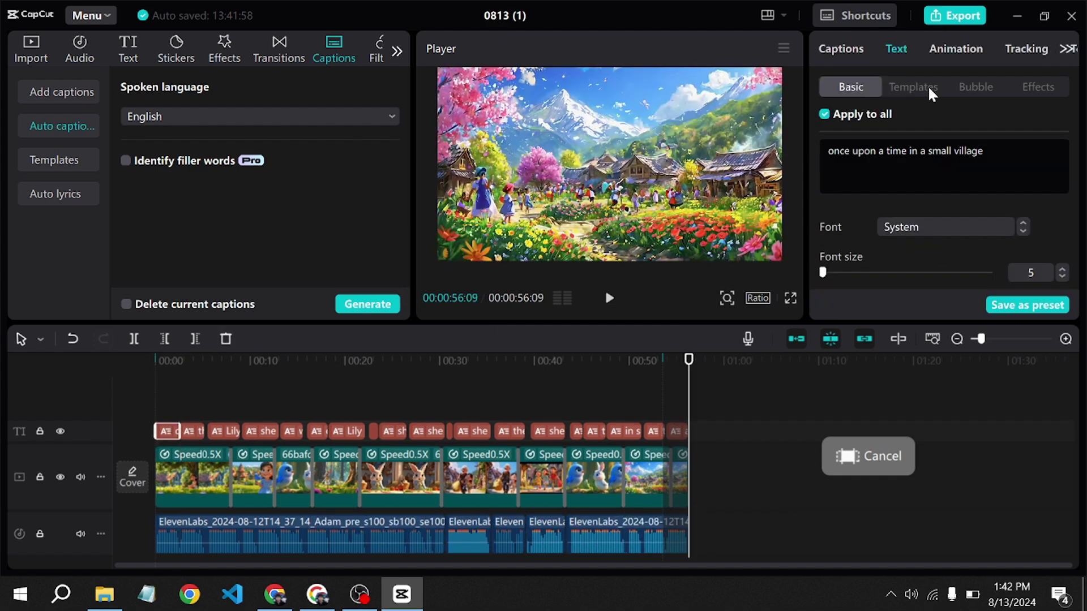
# Step: Apply a bold text template to all captions and preview from about 47 seconds
pyautogui.click(929, 91)
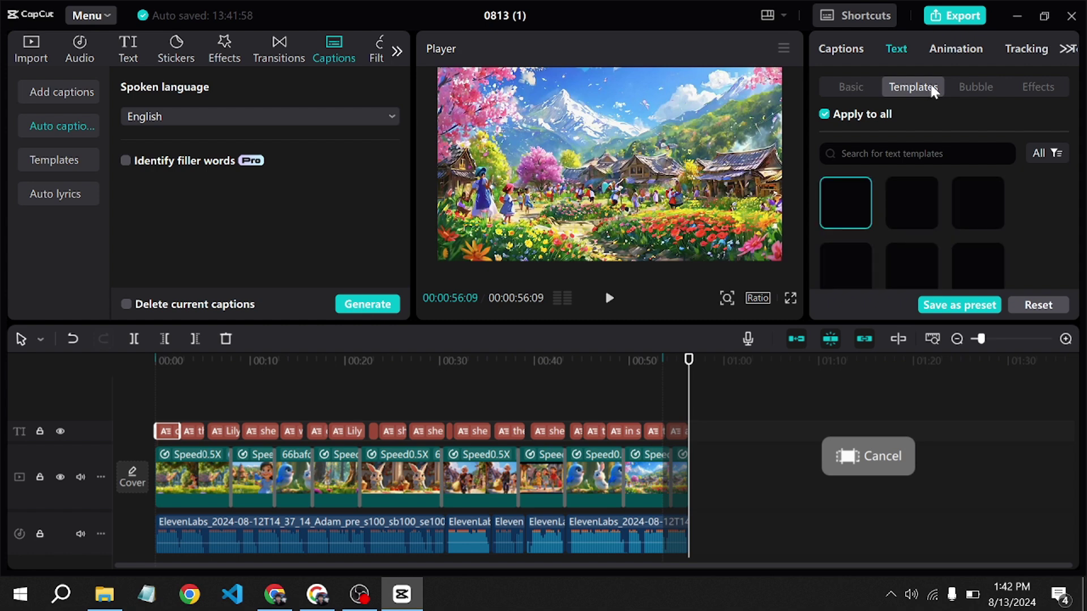
pyautogui.scroll(-1, 1036, 212)
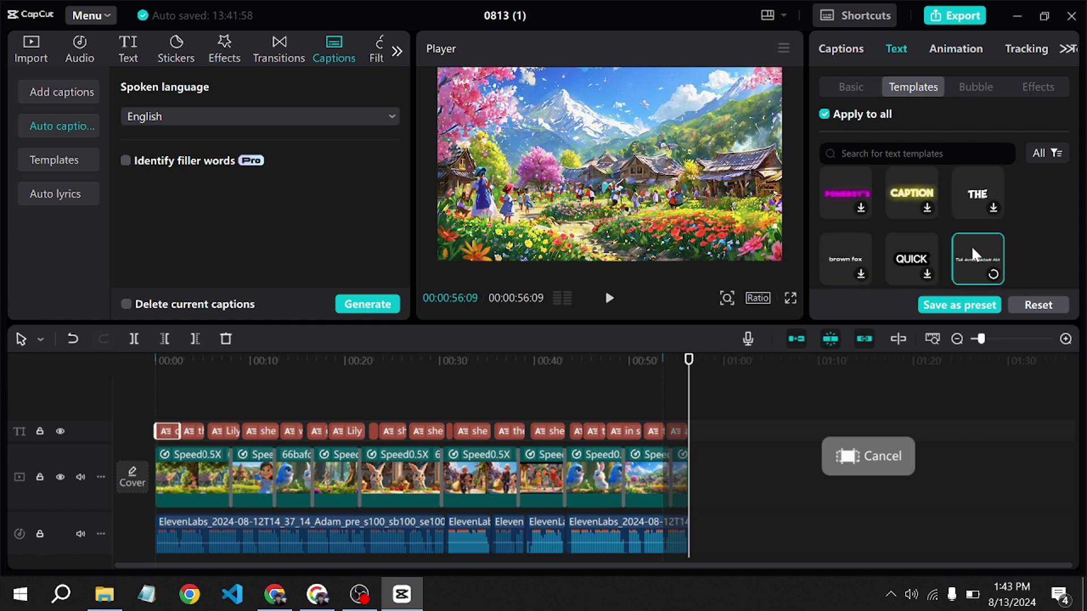
pyautogui.moveTo(688, 360); pyautogui.dragTo(606, 359)
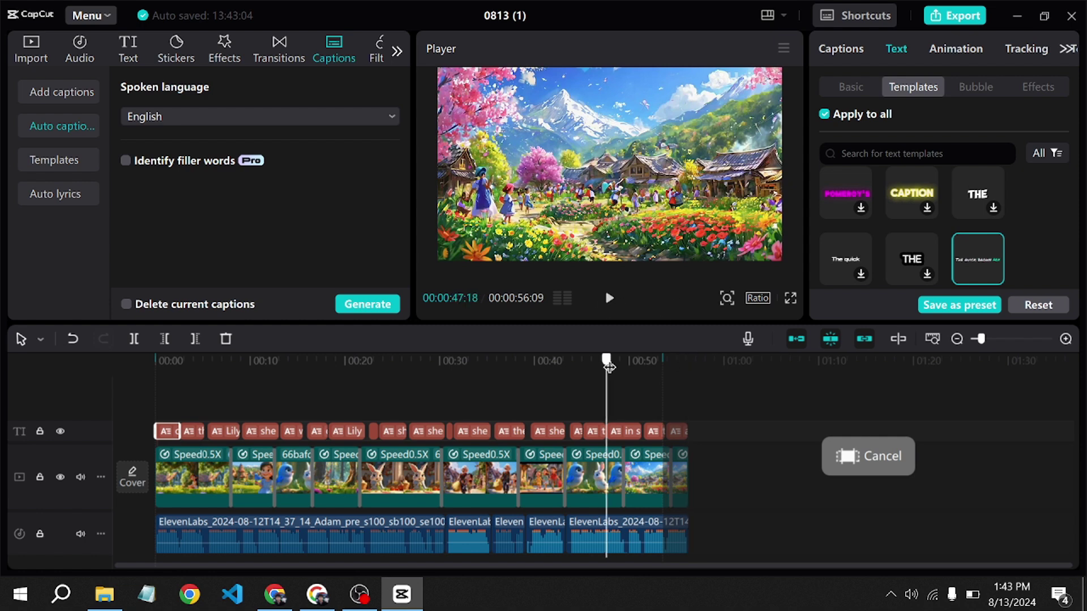
pyautogui.click(609, 298)
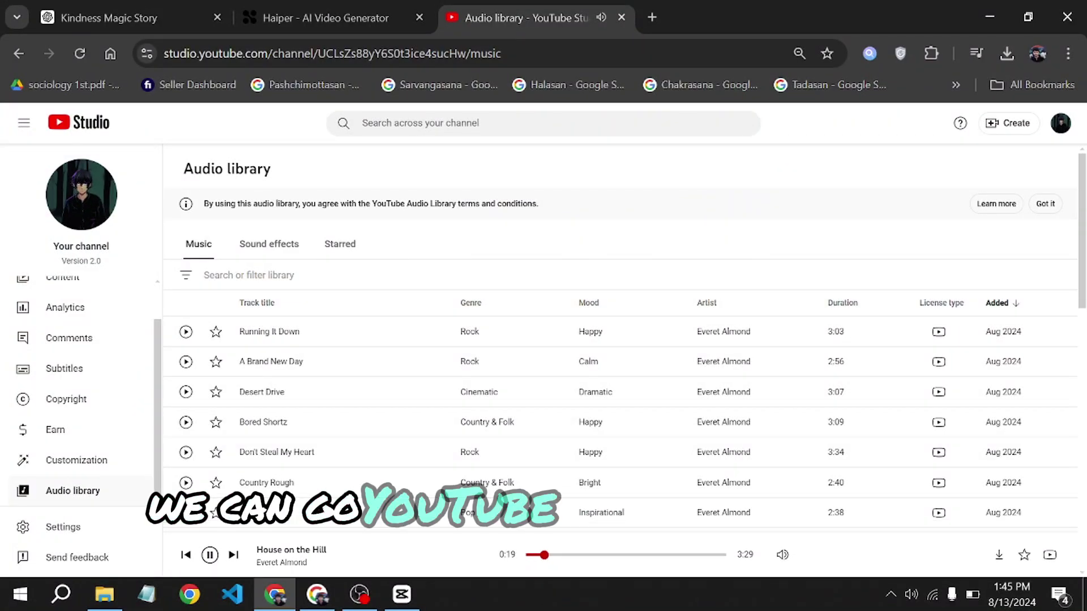
# Step: Filter the Audio library to Cinematic, preview three tracks, and download Moonlight in Mexico
pyautogui.write('ci')
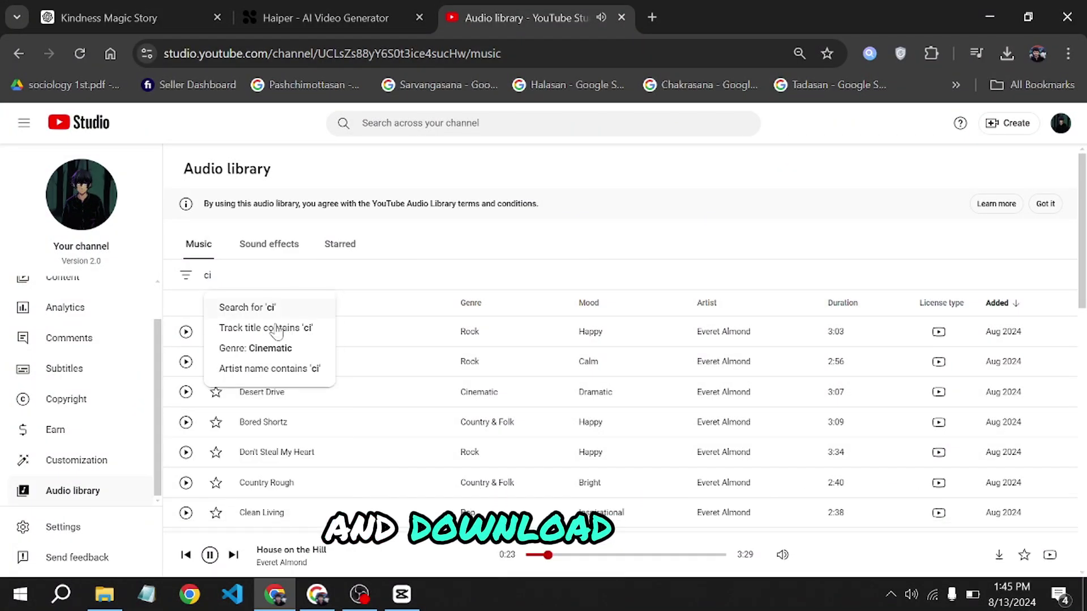
pyautogui.click(255, 351)
pyautogui.click(186, 392)
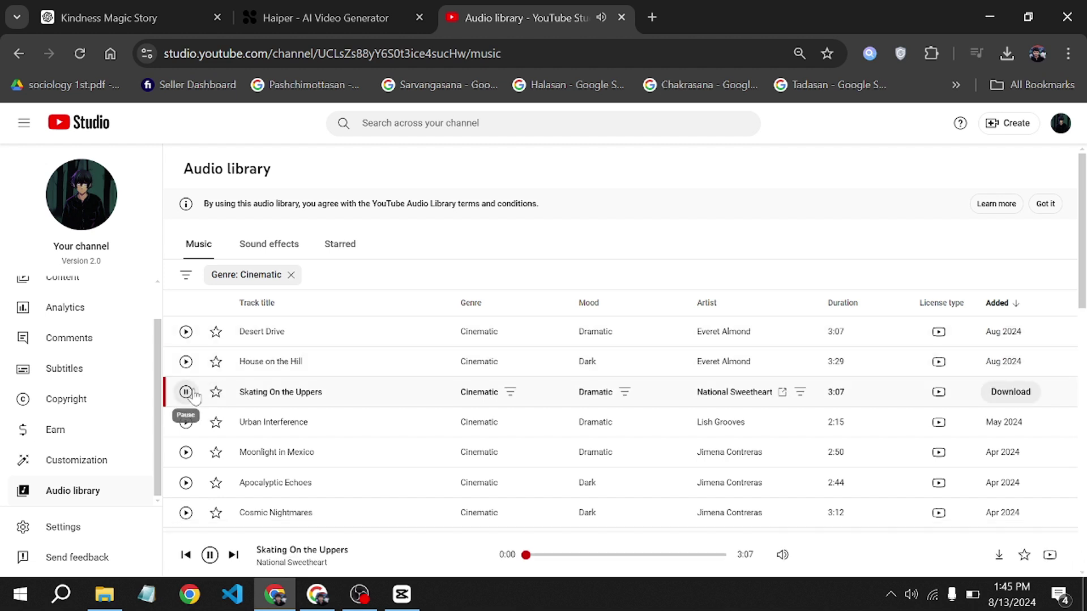
pyautogui.click(185, 422)
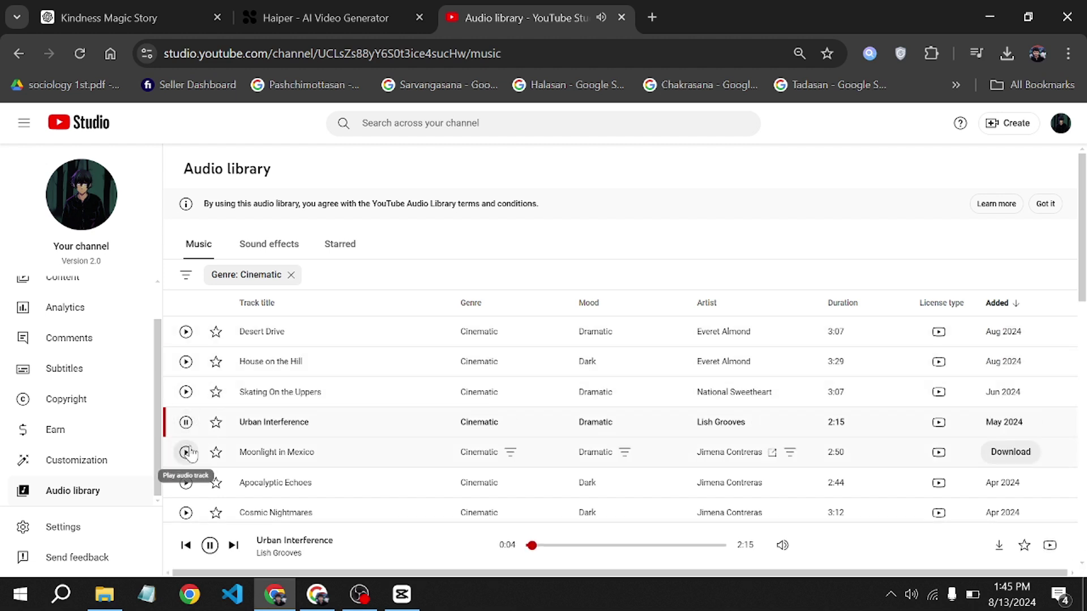
pyautogui.click(186, 452)
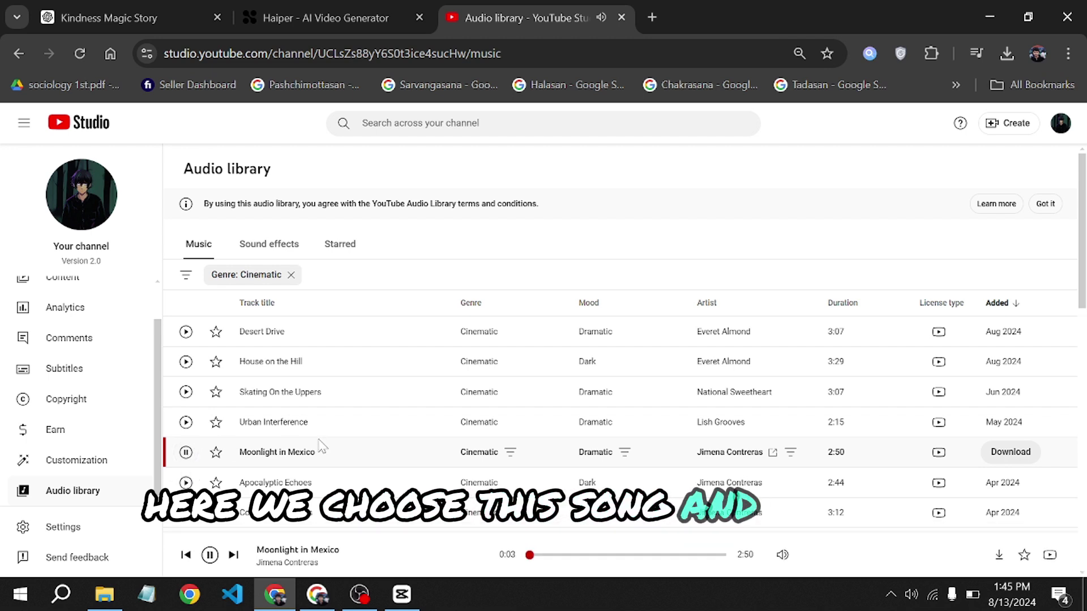
pyautogui.click(998, 456)
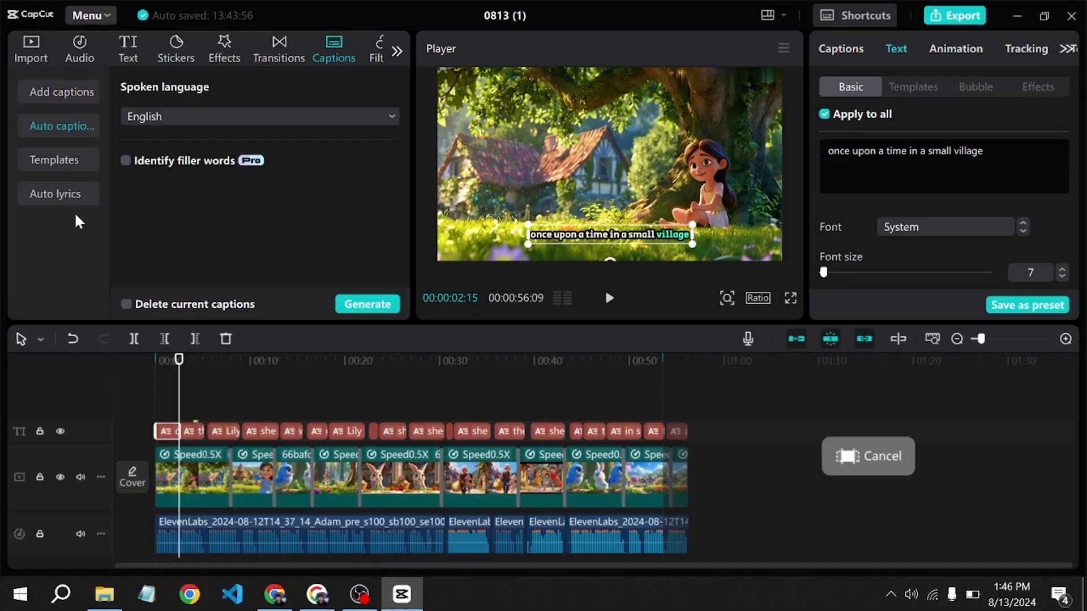
# Step: Import the Moonlight in Mexico mp3 and place it on the timeline as a music track
pyautogui.click(31, 62)
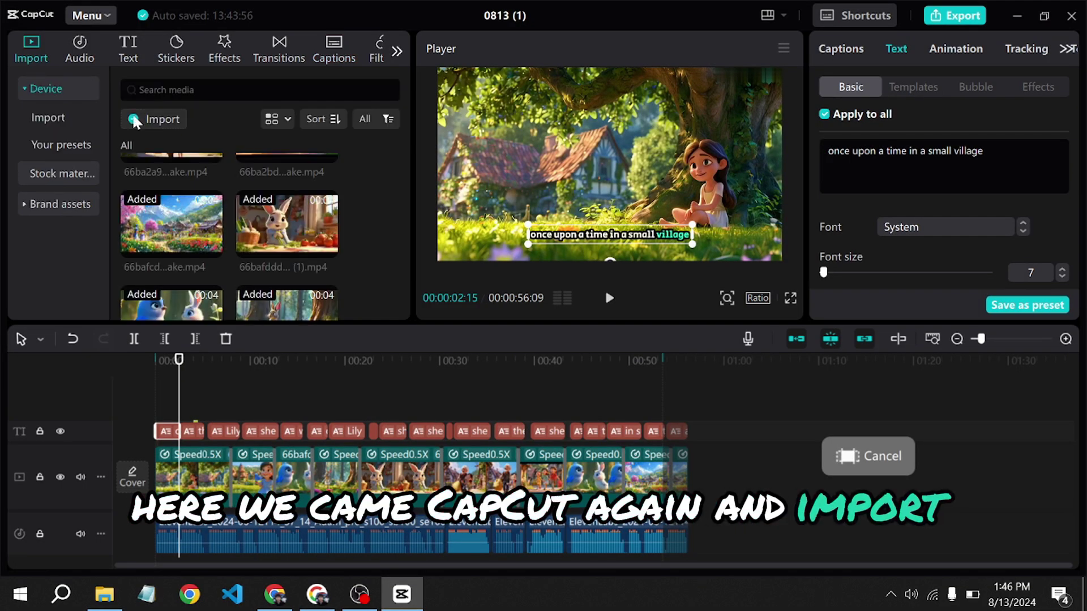
pyautogui.click(135, 122)
pyautogui.click(230, 194)
pyautogui.click(500, 378)
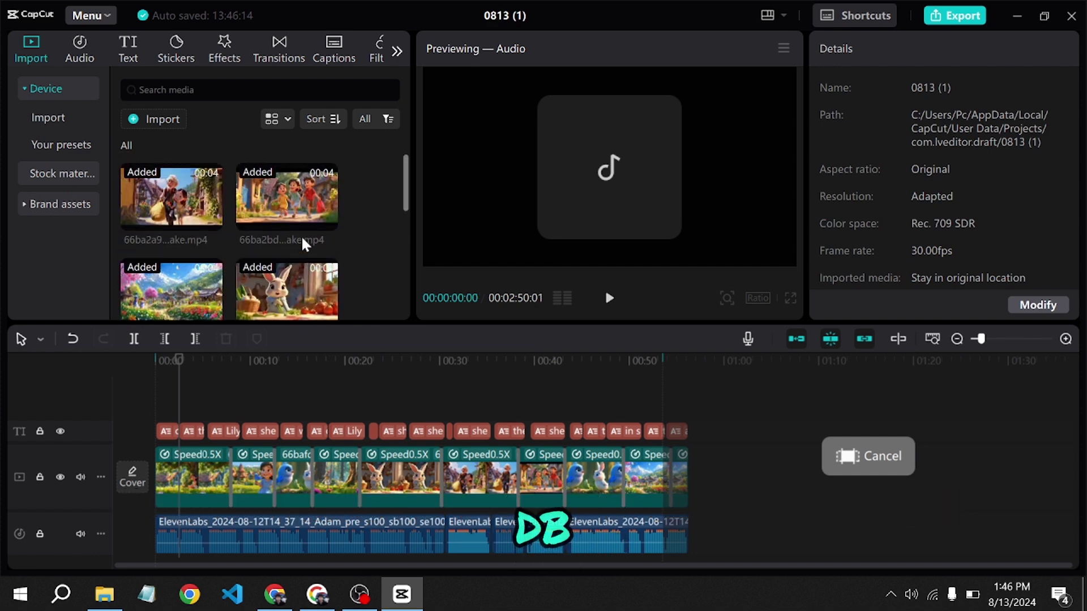
pyautogui.scroll(-5, 306, 244)
pyautogui.moveTo(306, 249); pyautogui.dragTo(158, 536)
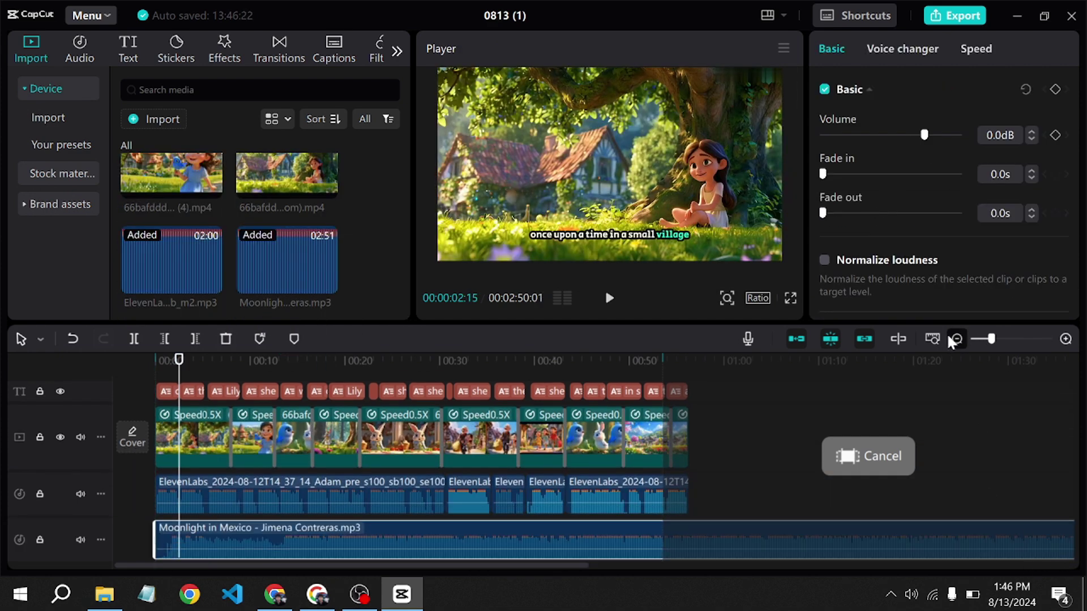
# Step: Trim the music to end with the video and set its volume to -10.8 dB
pyautogui.click(955, 339)
pyautogui.moveTo(960, 539); pyautogui.dragTo(423, 539)
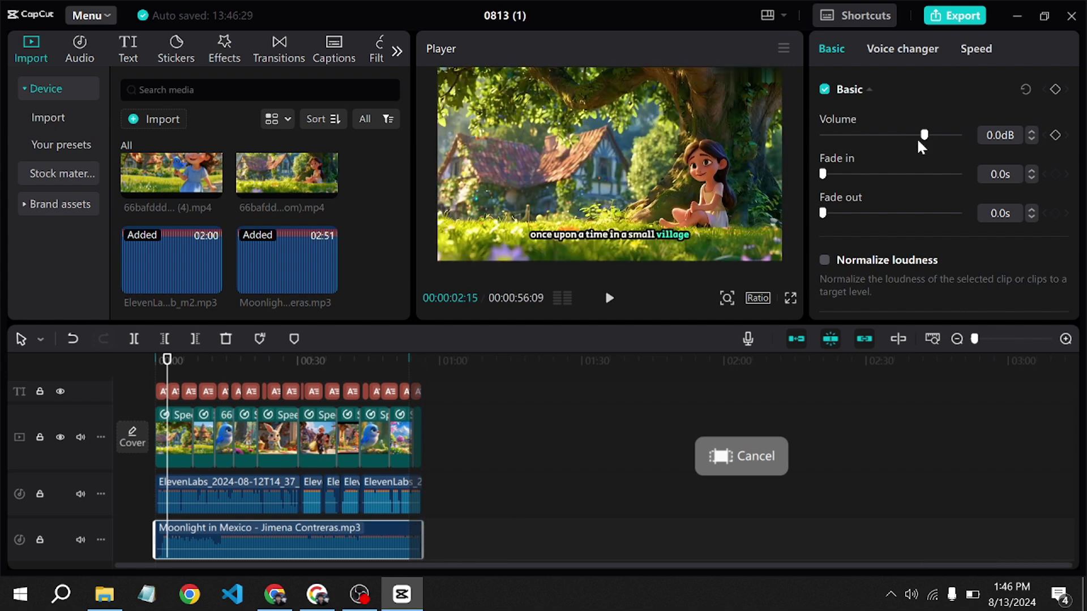
pyautogui.moveTo(922, 136); pyautogui.dragTo(895, 136)
pyautogui.click(607, 299)
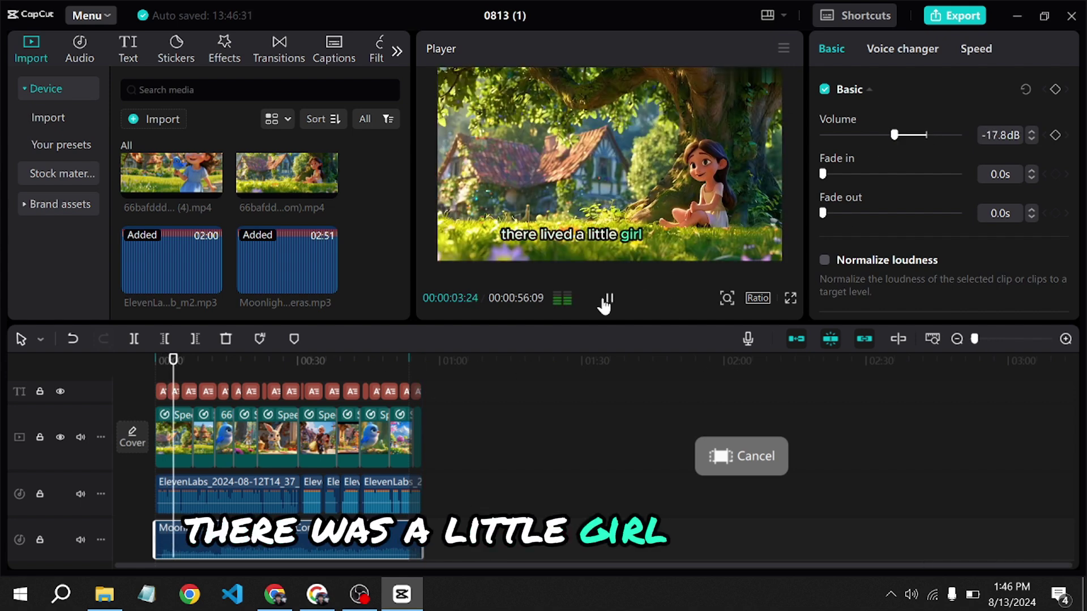
pyautogui.click(906, 135)
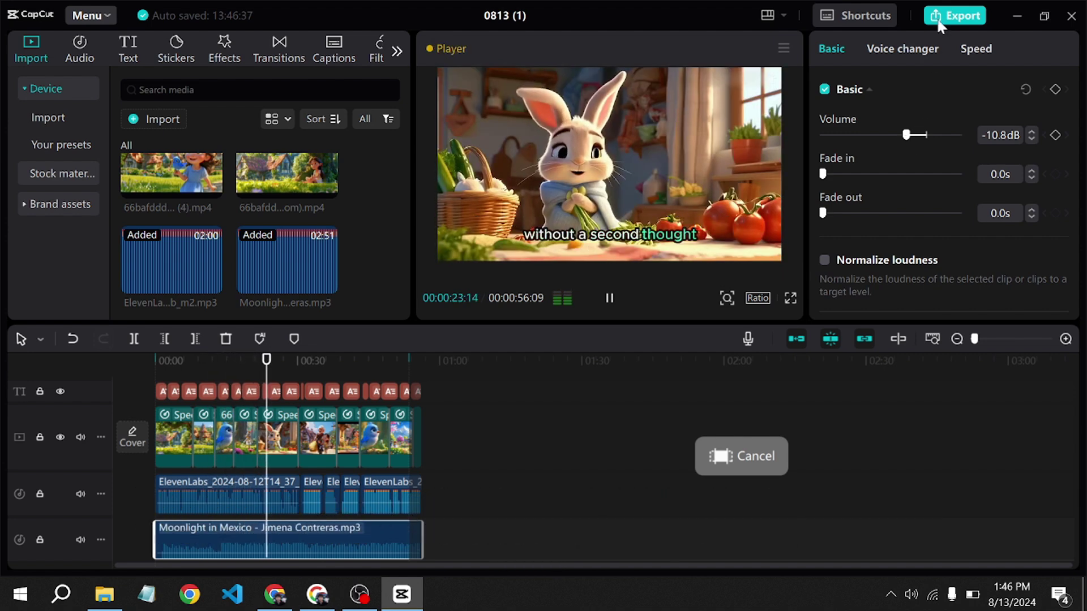
# Step: Stop playback and export the story as a 1080p MP4, 0813 (1).mp4, in the Animation folder
pyautogui.click(609, 298)
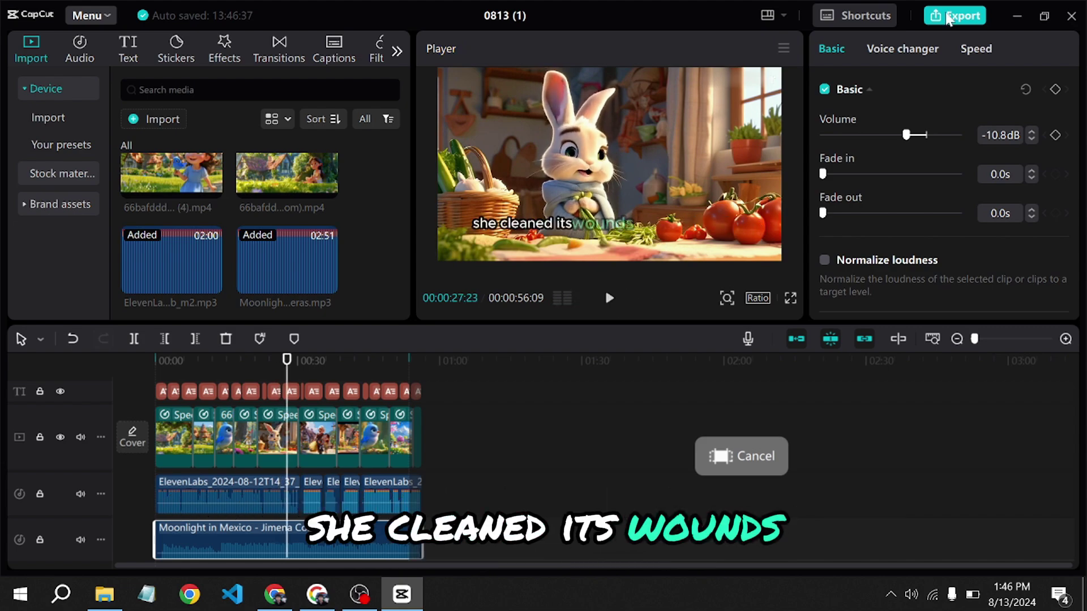
pyautogui.click(955, 16)
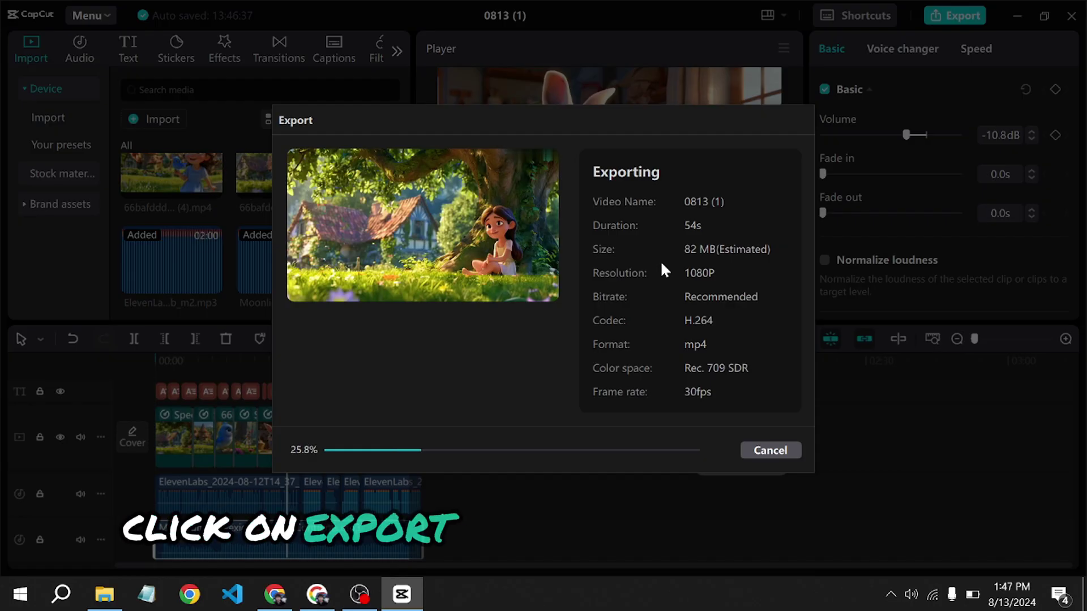